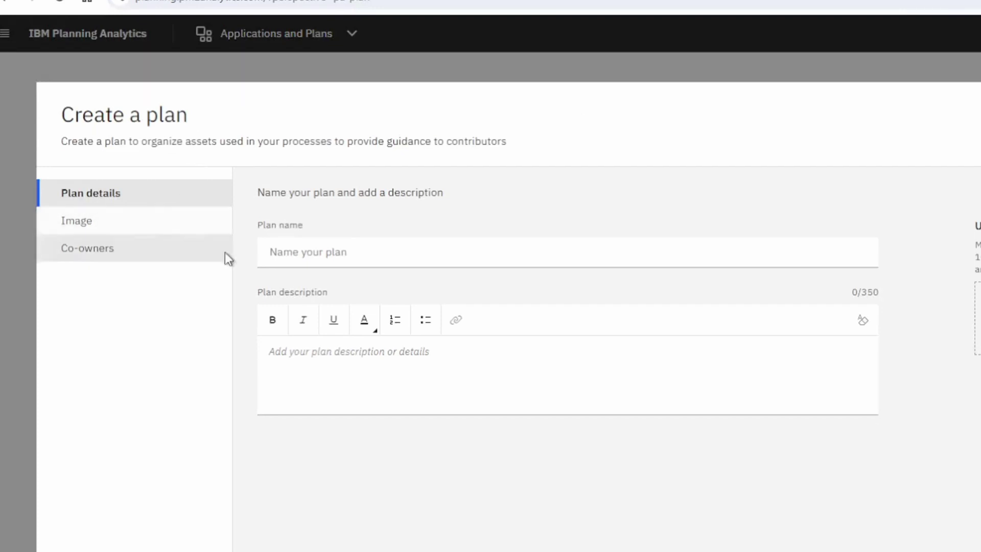
Name the plan "2024 Forecast" and enter "2024 Forecast" as its description
{"action": "left_click", "coordinate": [366, 257]}
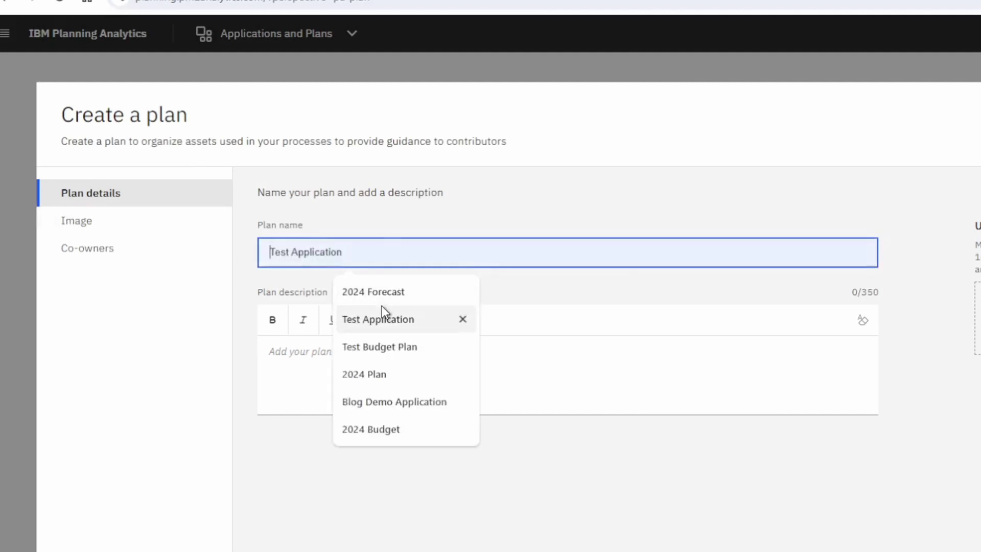
{"action": "left_click", "coordinate": [388, 295]}
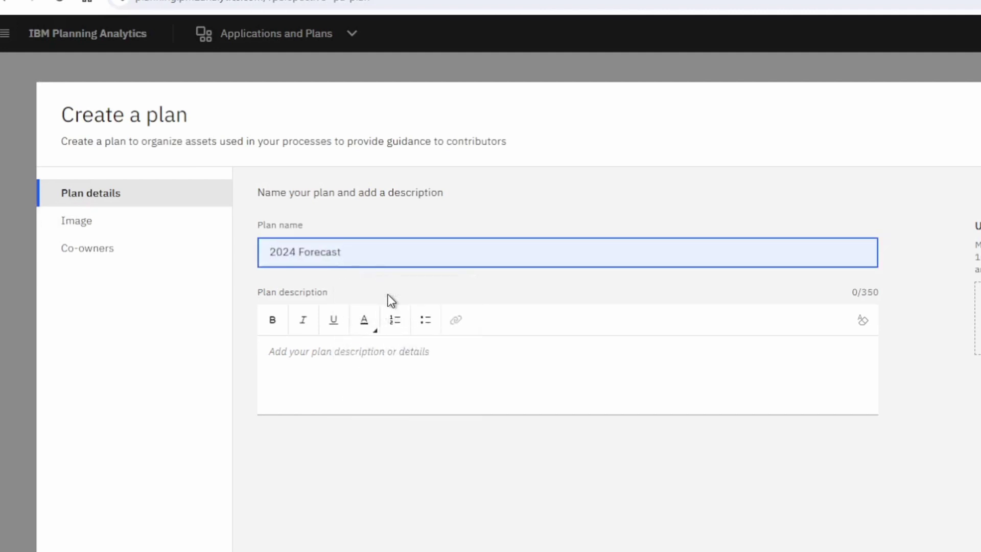
{"action": "left_click", "coordinate": [388, 356]}
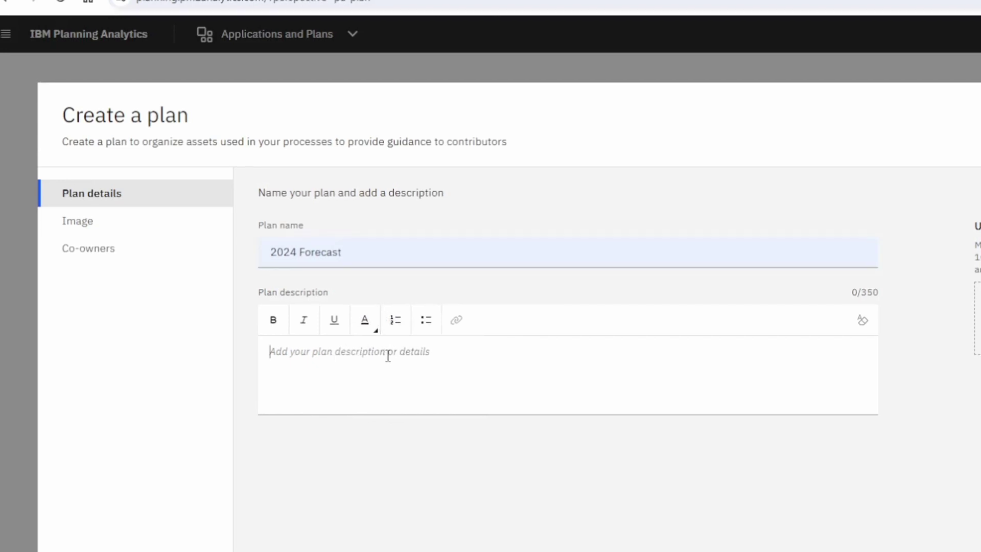
{"action": "type", "text": "2024"}
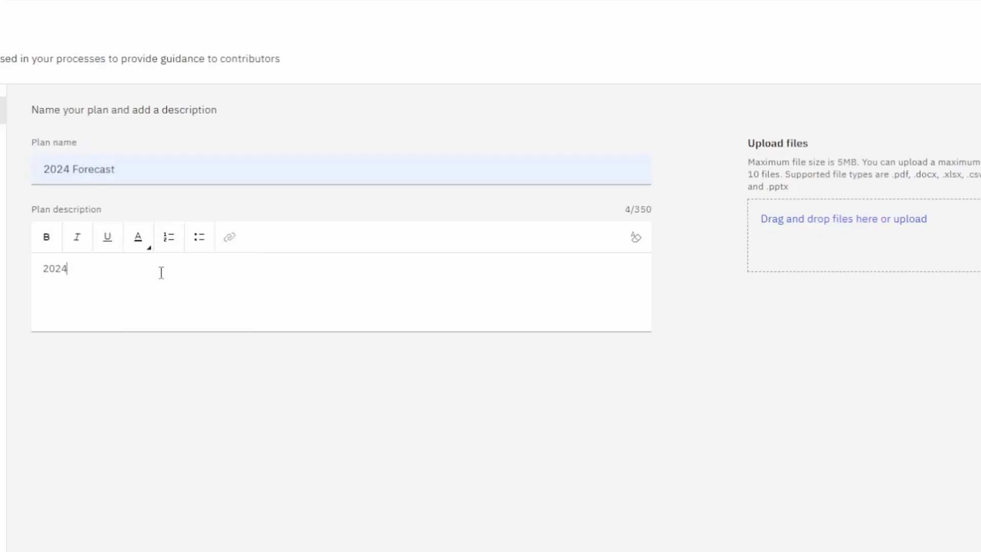
{"action": "type", "text": " Forecast"}
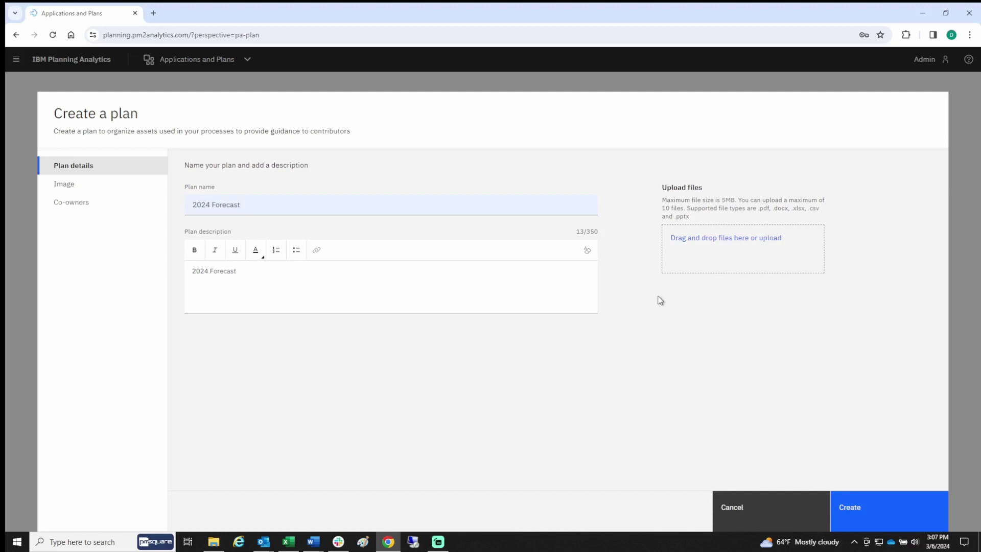
Upload the "2024 Forecast Guidelines" document from the Guidelines for Planning folder within PAW Plans to the plan details
{"action": "left_click", "coordinate": [709, 240]}
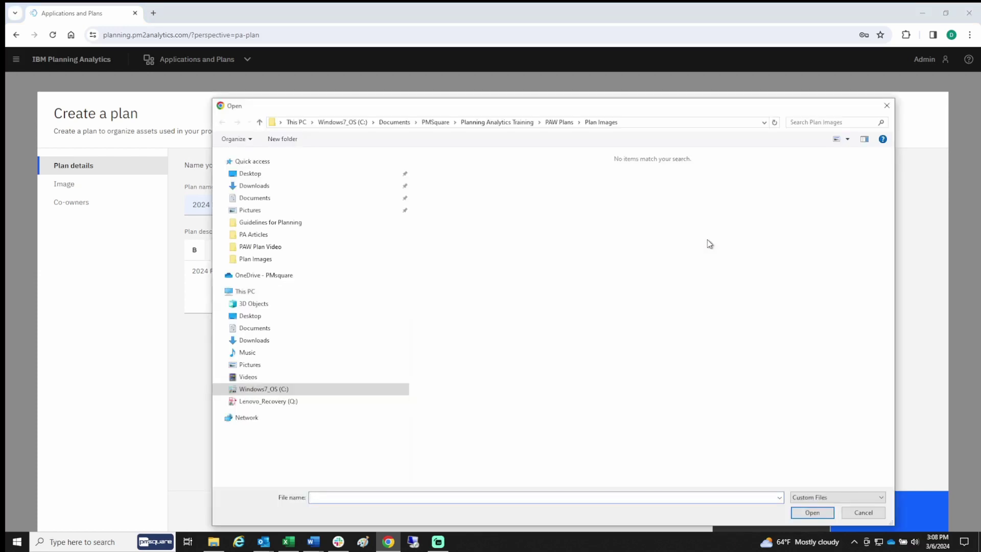
{"action": "left_click", "coordinate": [548, 124]}
{"action": "double_click", "coordinate": [450, 169]}
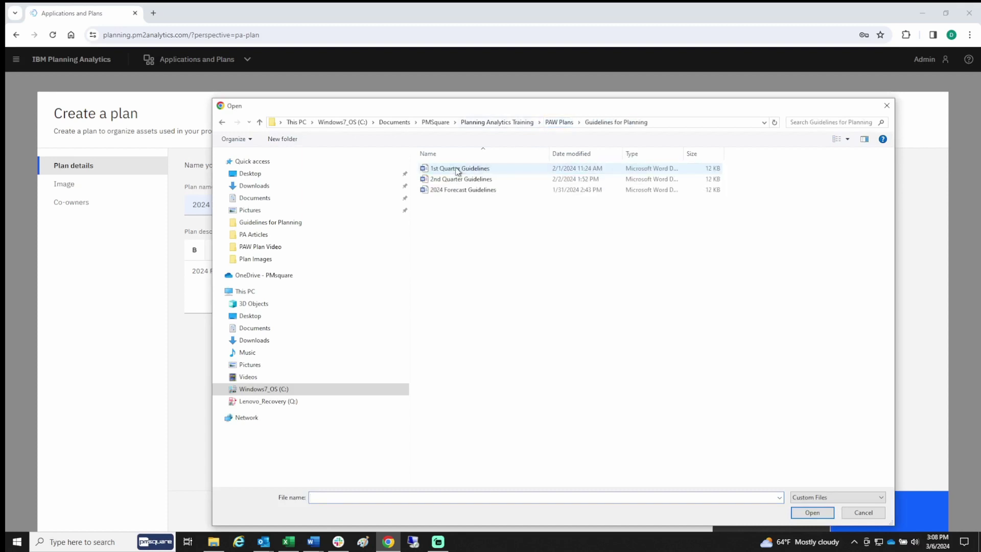
{"action": "left_click", "coordinate": [445, 193]}
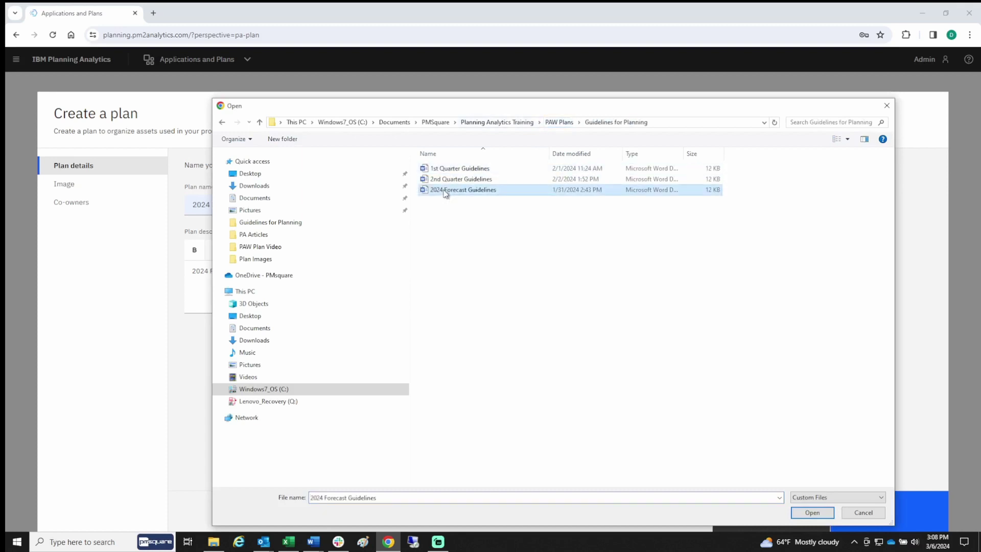
{"action": "left_click", "coordinate": [812, 513]}
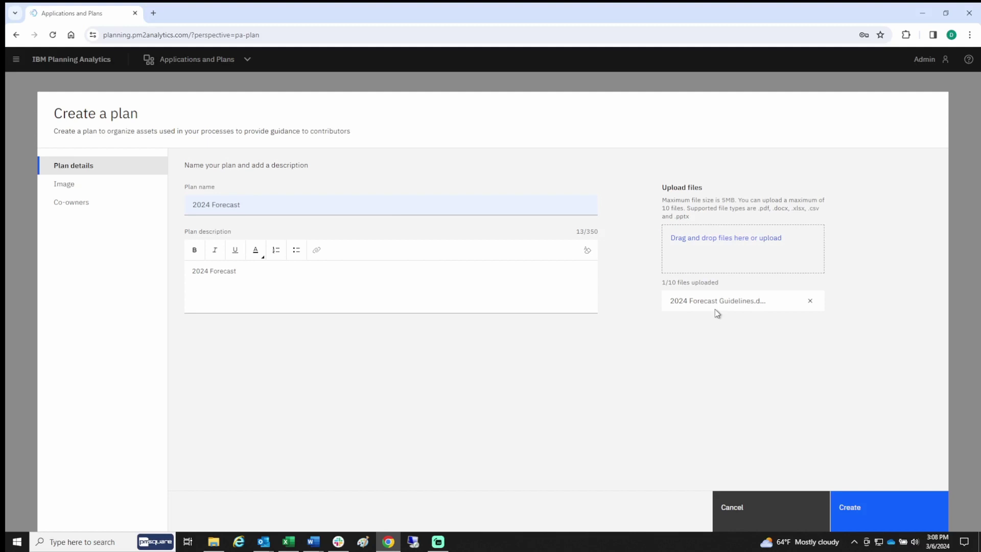
Add the image "pmsquare-logo-deck-opening" from the Plan Images folder within PAW Plans to the plan
{"action": "left_click", "coordinate": [66, 185]}
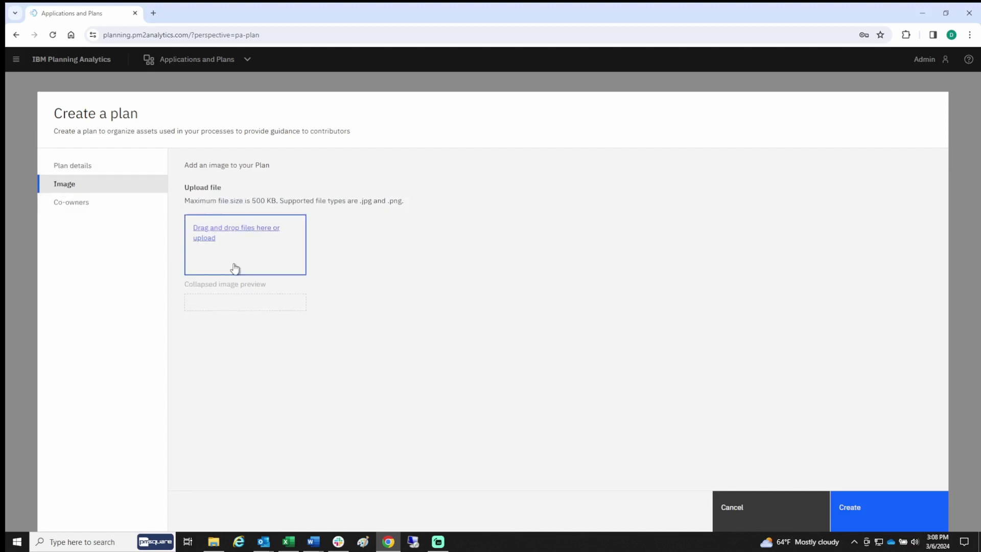
{"action": "left_click", "coordinate": [221, 233]}
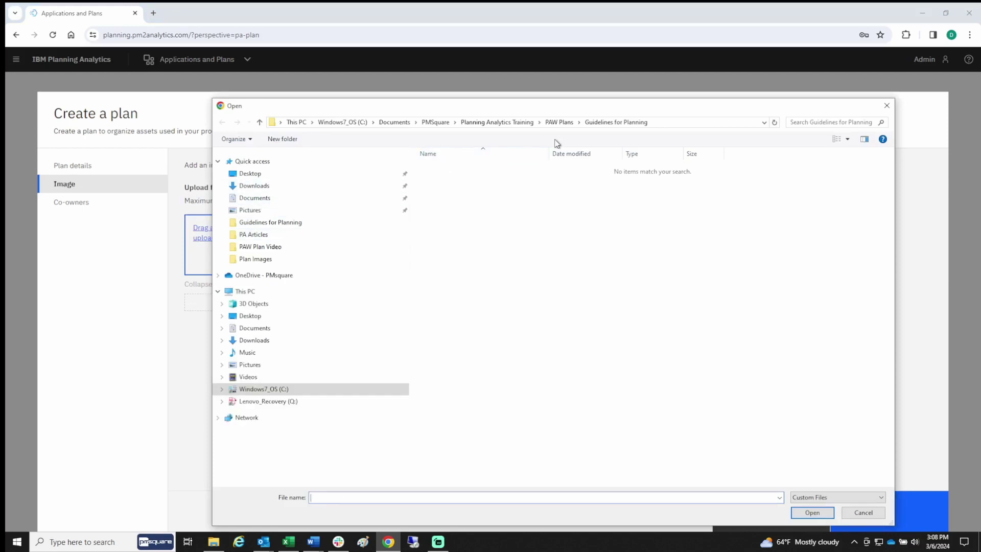
{"action": "left_click", "coordinate": [562, 123]}
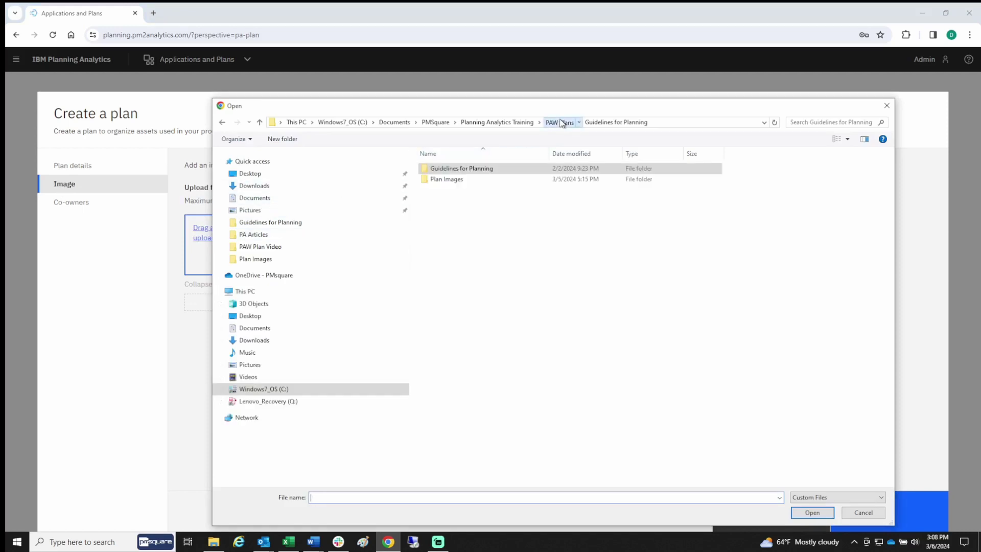
{"action": "double_click", "coordinate": [453, 179]}
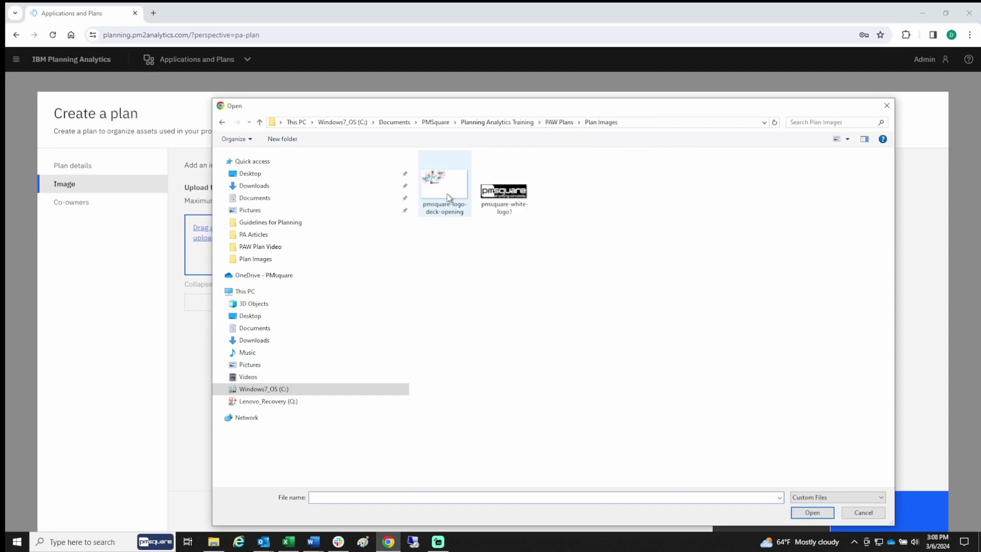
{"action": "left_click", "coordinate": [450, 198]}
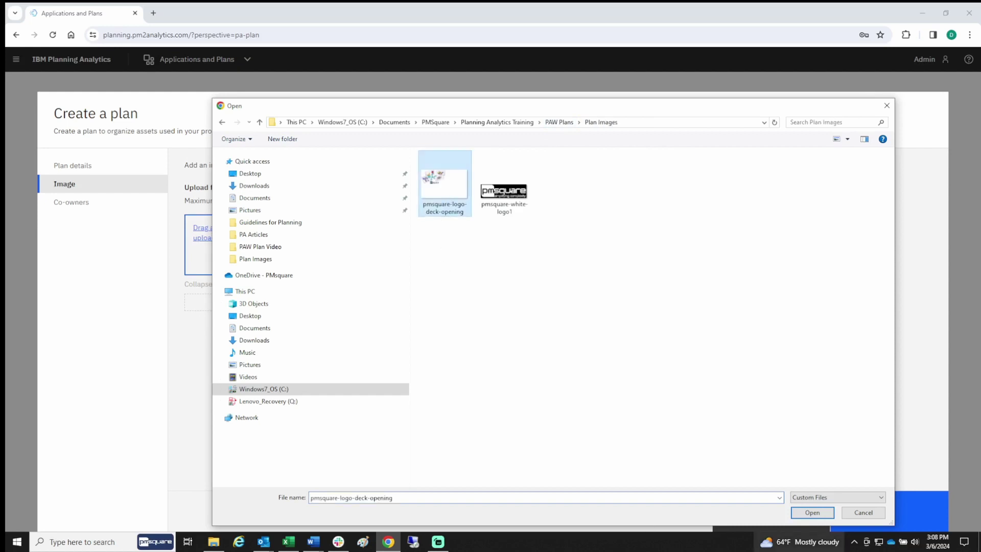
{"action": "left_click", "coordinate": [808, 513]}
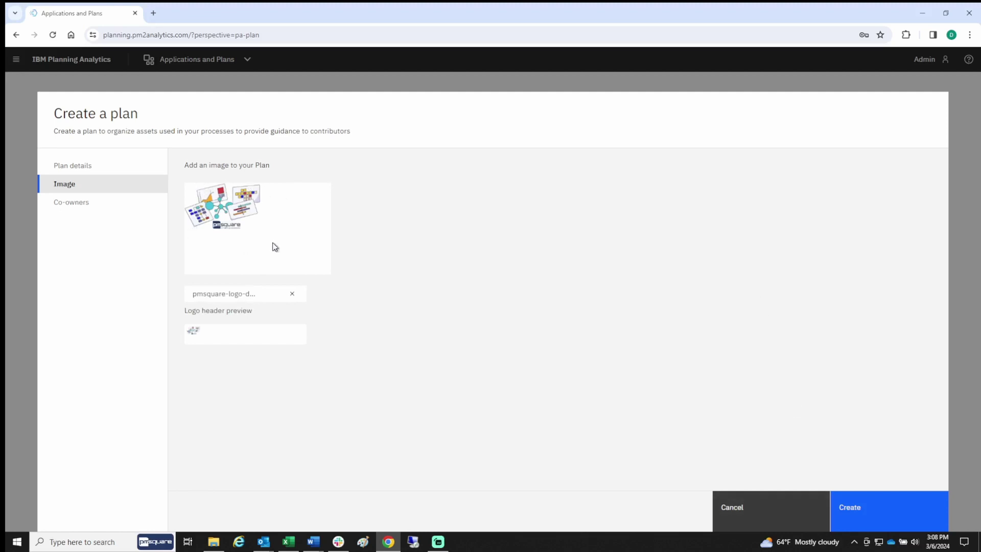
Add the fourth listed user, user01 and user02 as co-owners and create the plan
{"action": "left_click", "coordinate": [78, 203]}
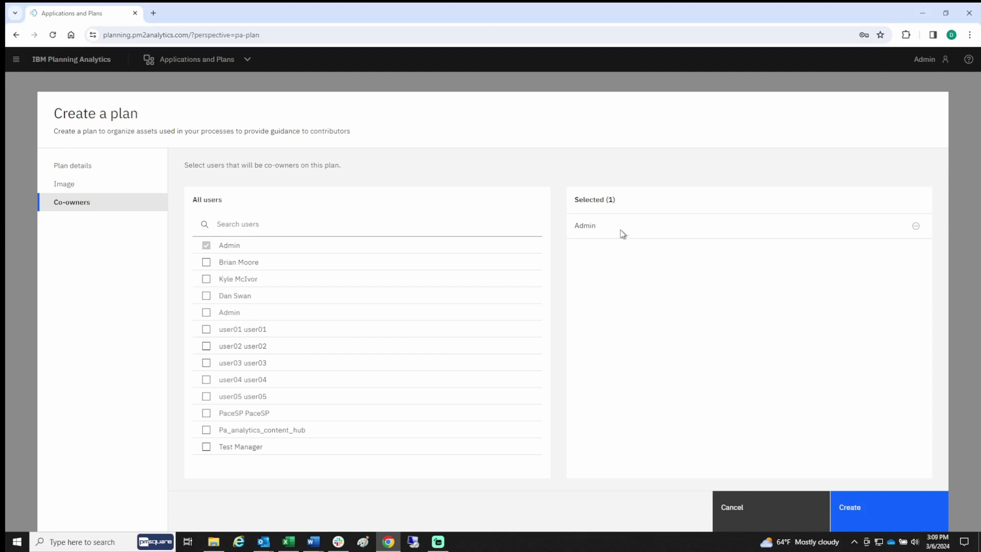
{"action": "left_click", "coordinate": [206, 297]}
{"action": "left_click", "coordinate": [206, 331]}
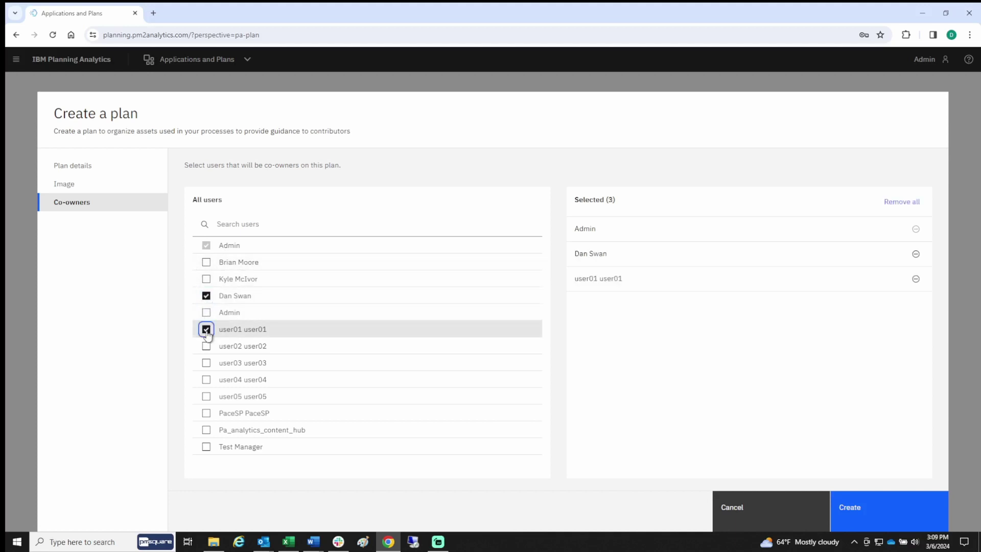
{"action": "left_click", "coordinate": [207, 347]}
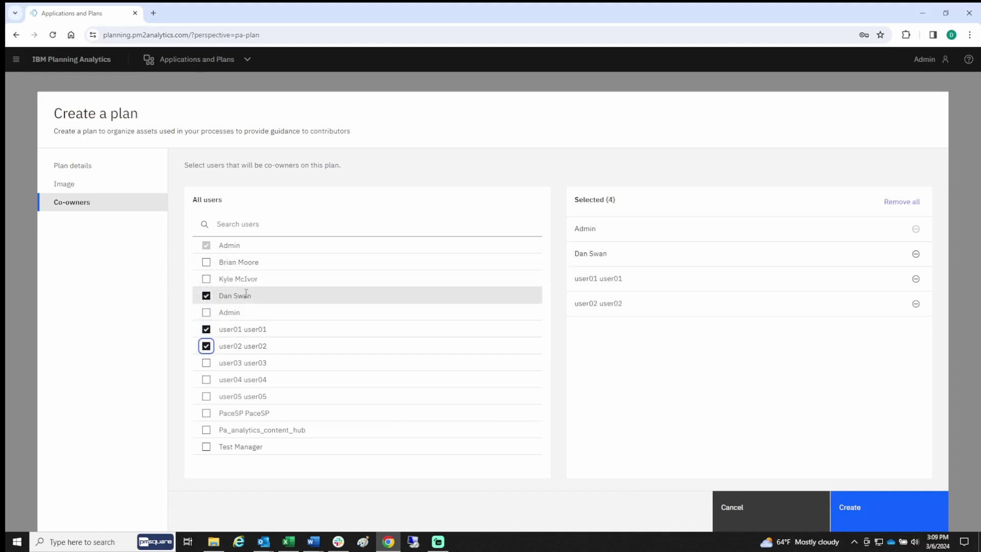
{"action": "left_click", "coordinate": [867, 512]}
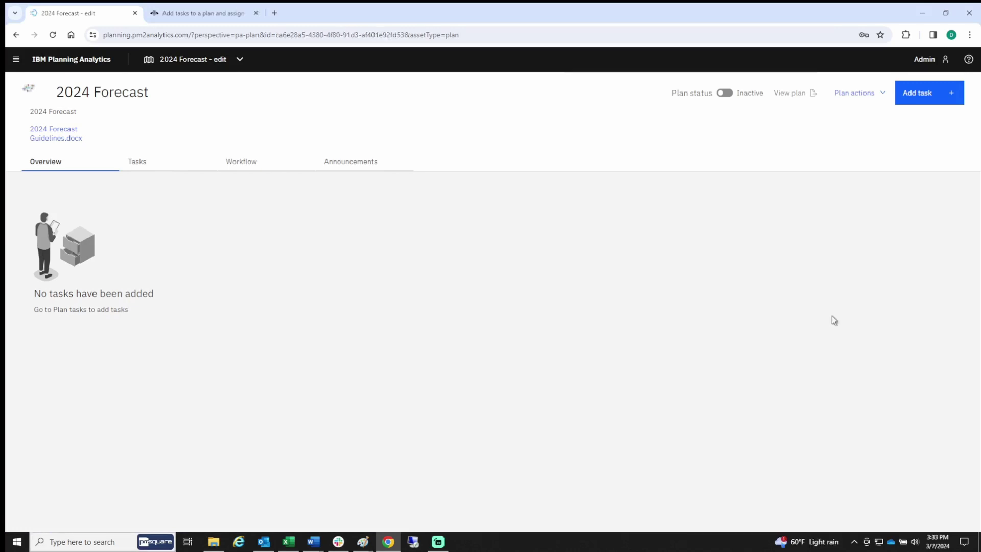
Start a new task in the 2024 Forecast plan with "1st Quarter Forecast" as both its name and description
{"action": "left_click", "coordinate": [915, 100]}
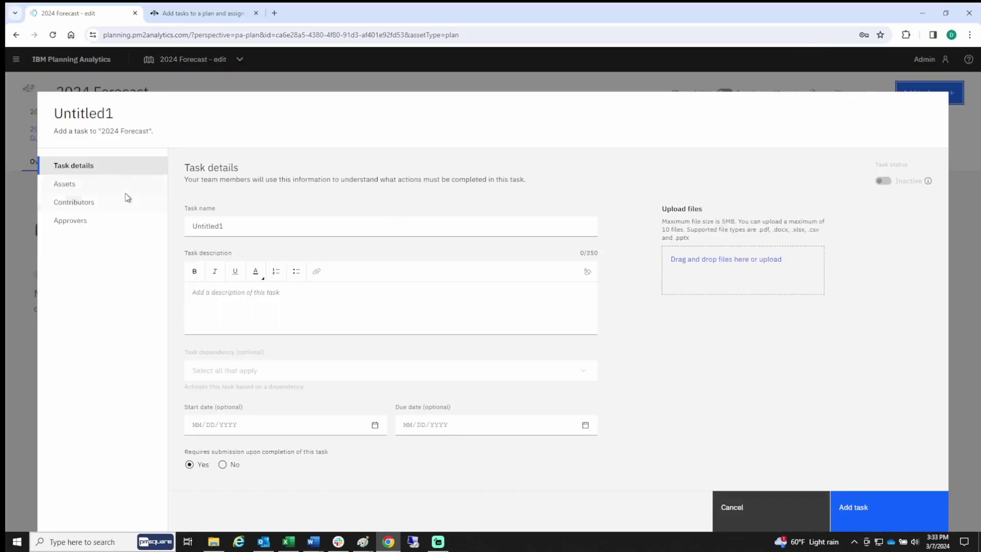
{"action": "left_click", "coordinate": [237, 225]}
{"action": "left_click_drag", "start_coordinate": [236, 225], "coordinate": [185, 228]}
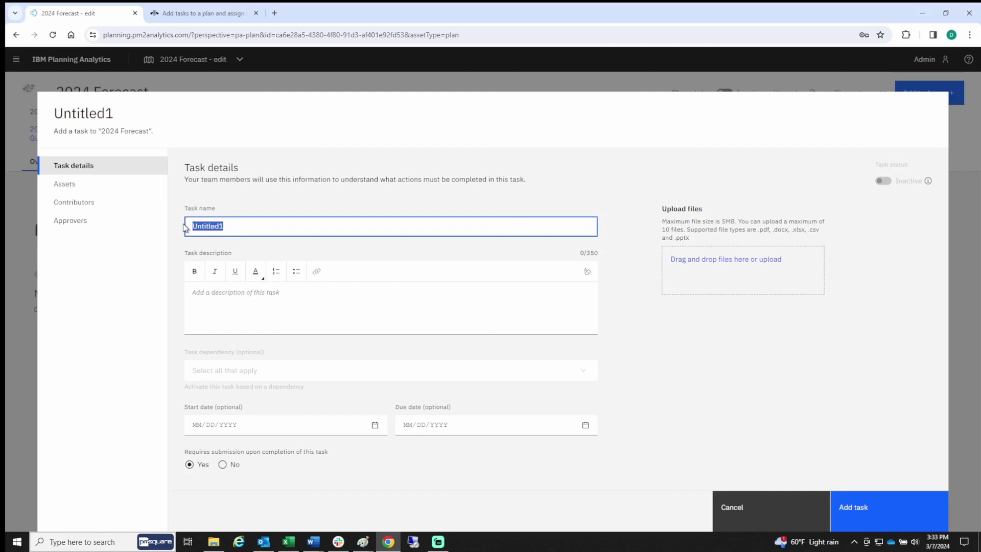
{"action": "type", "text": "1st Quarter Forecast"}
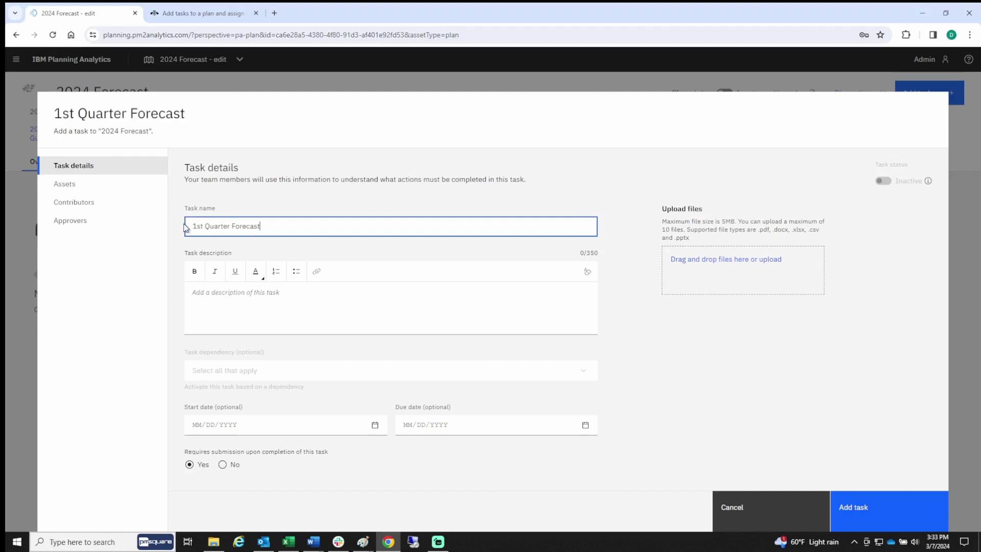
{"action": "left_click", "coordinate": [233, 293]}
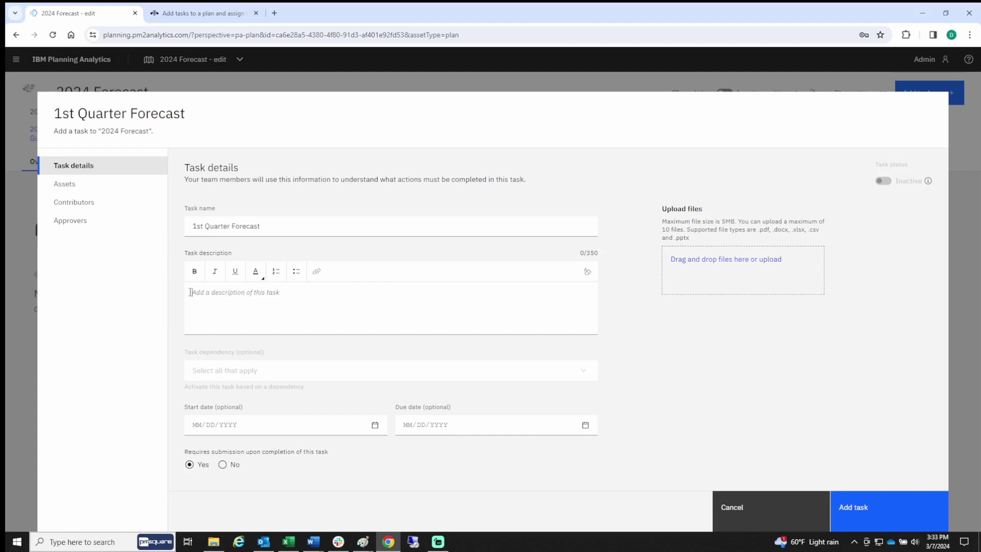
{"action": "type", "text": "1st Quarter Forecast"}
Set the task's start date to 01/15/2024
{"action": "left_click", "coordinate": [374, 426]}
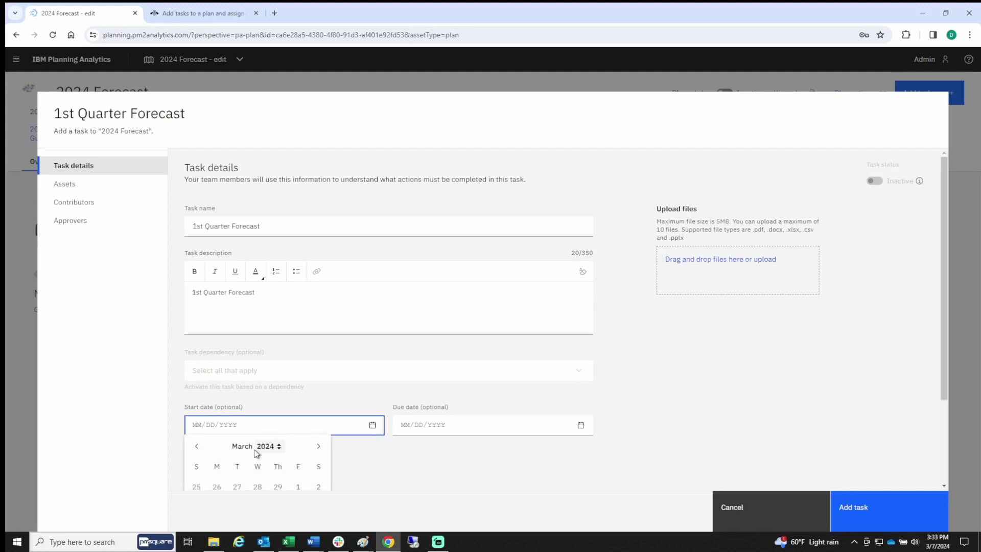
{"action": "left_click", "coordinate": [199, 445]}
{"action": "left_click", "coordinate": [199, 445]}
{"action": "scroll", "coordinate": [219, 457], "scroll_direction": "down", "scroll_amount": 1}
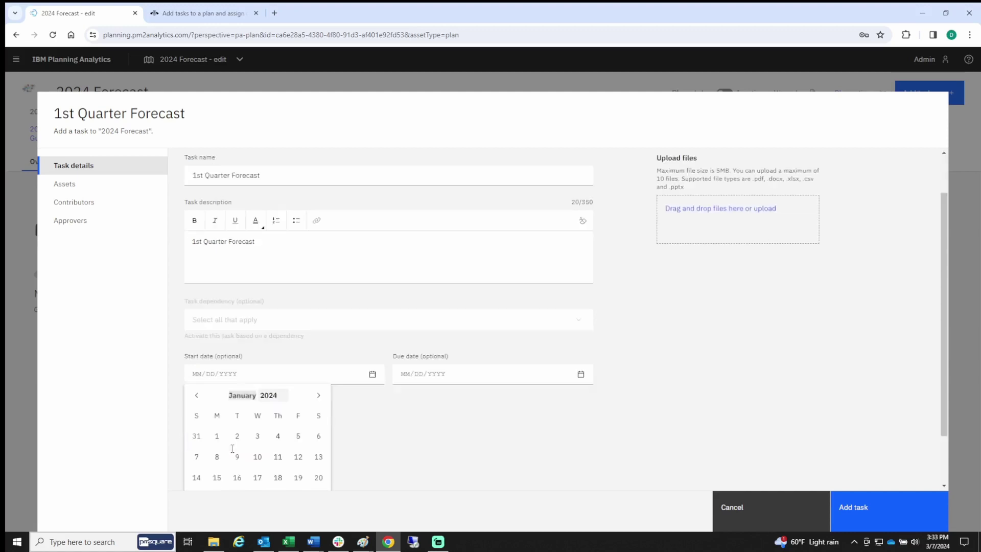
{"action": "left_click", "coordinate": [218, 478]}
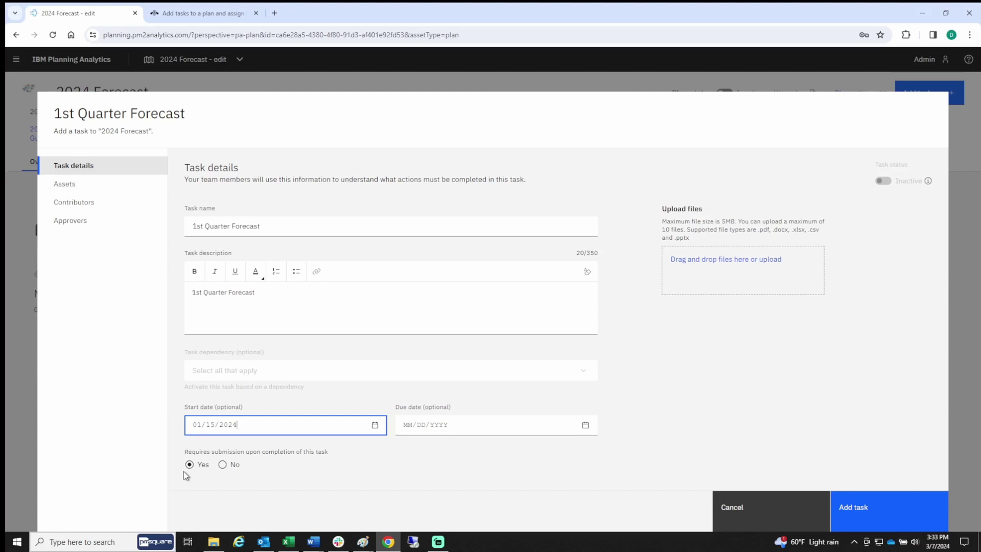
Set the task's due date to 01/31/2024
{"action": "left_click", "coordinate": [585, 427]}
{"action": "left_click", "coordinate": [405, 448]}
{"action": "left_click", "coordinate": [405, 448]}
{"action": "scroll", "coordinate": [409, 453], "scroll_direction": "down", "scroll_amount": 3}
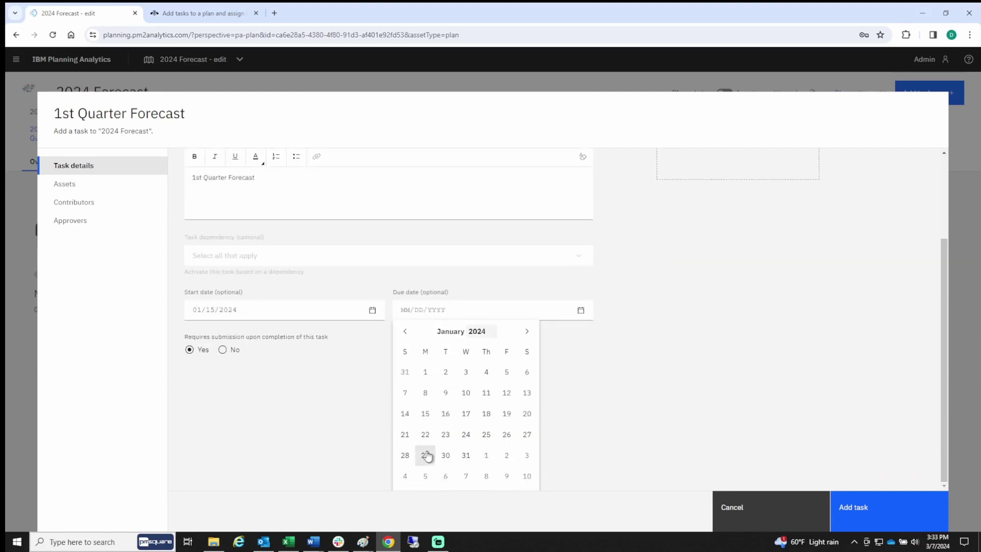
{"action": "left_click", "coordinate": [466, 455]}
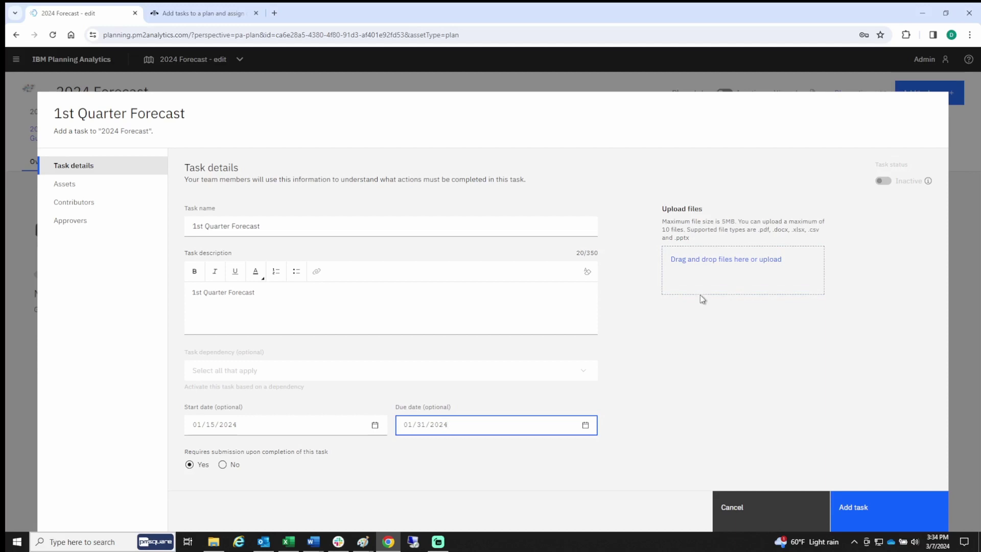
Upload the "1st Quarter Guidelines" document from the Guidelines for Planning folder to the task
{"action": "left_click", "coordinate": [698, 264]}
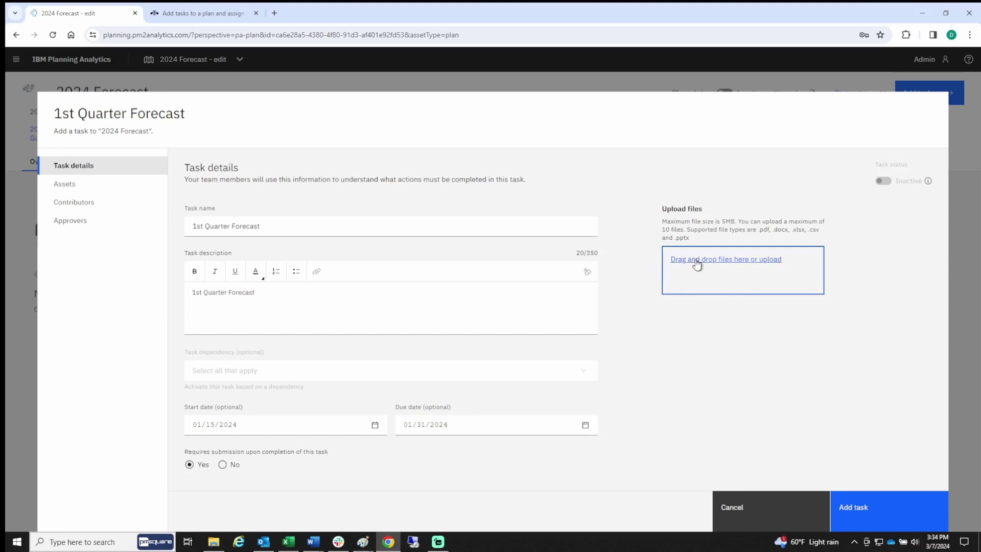
{"action": "left_click", "coordinate": [698, 262]}
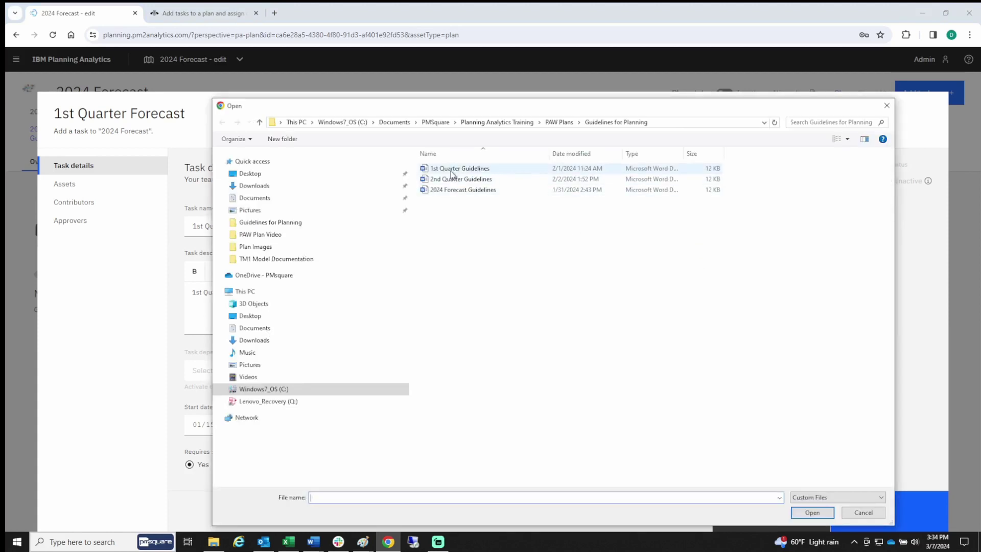
{"action": "left_click", "coordinate": [451, 170]}
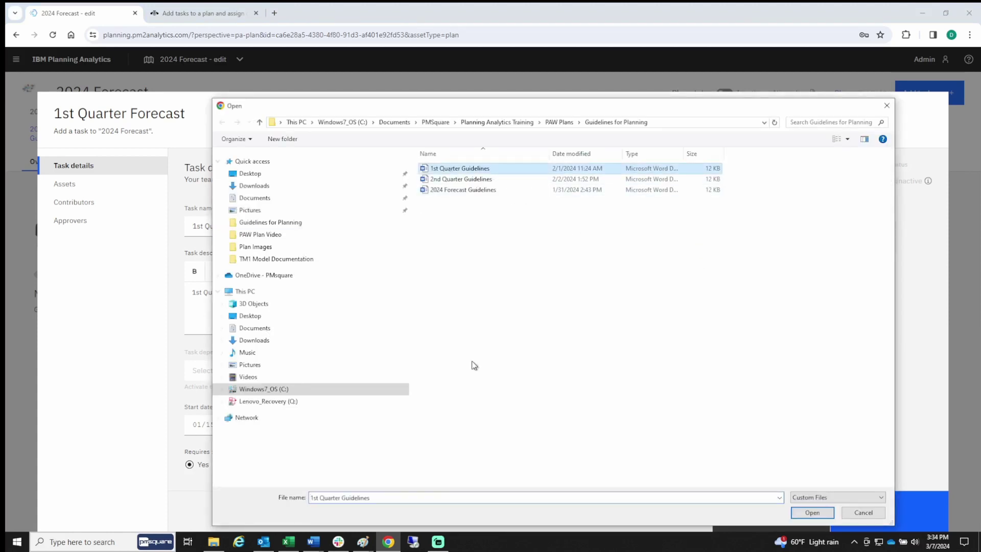
{"action": "left_click", "coordinate": [812, 512]}
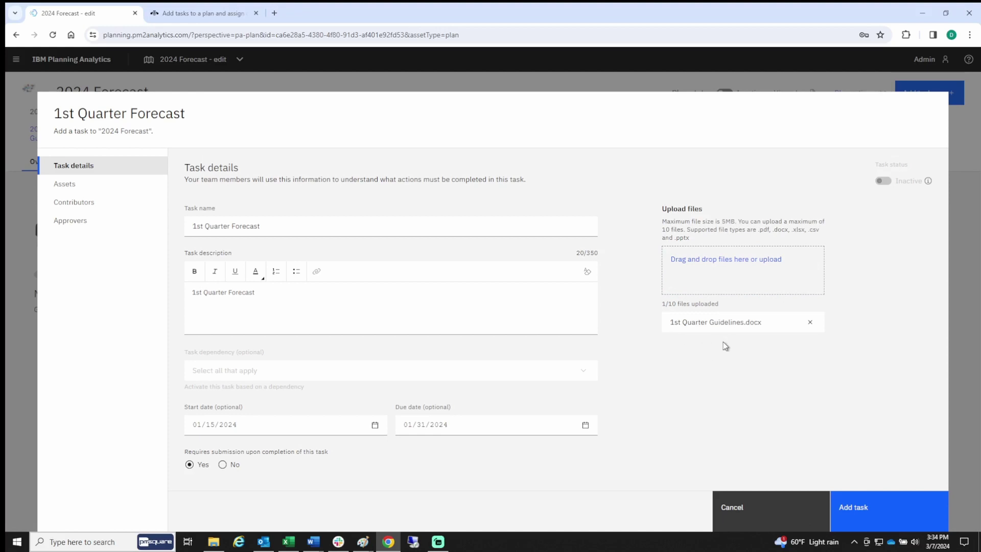
Add the 2024 Forecast book from the shared Demo Books folder to the task's assets
{"action": "left_click", "coordinate": [66, 185]}
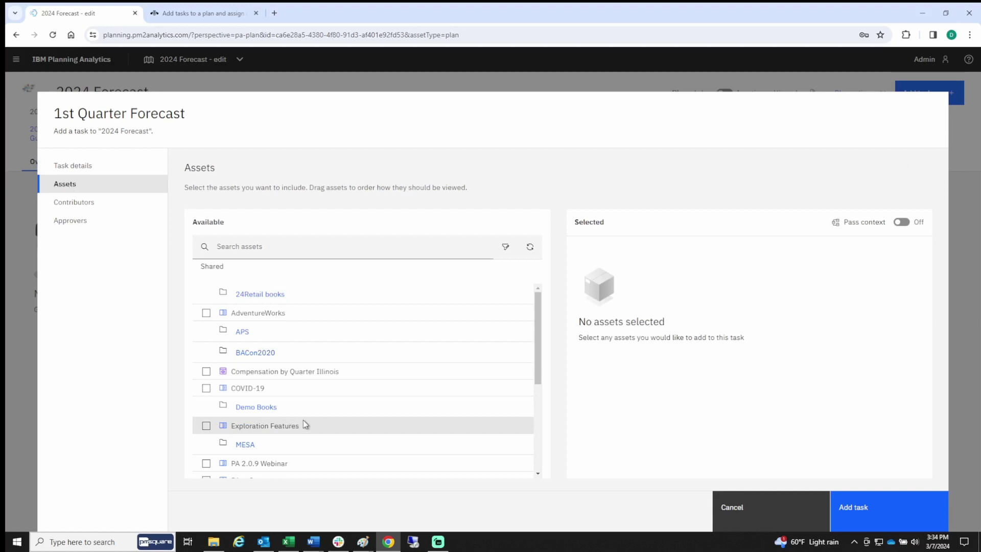
{"action": "left_click", "coordinate": [259, 409]}
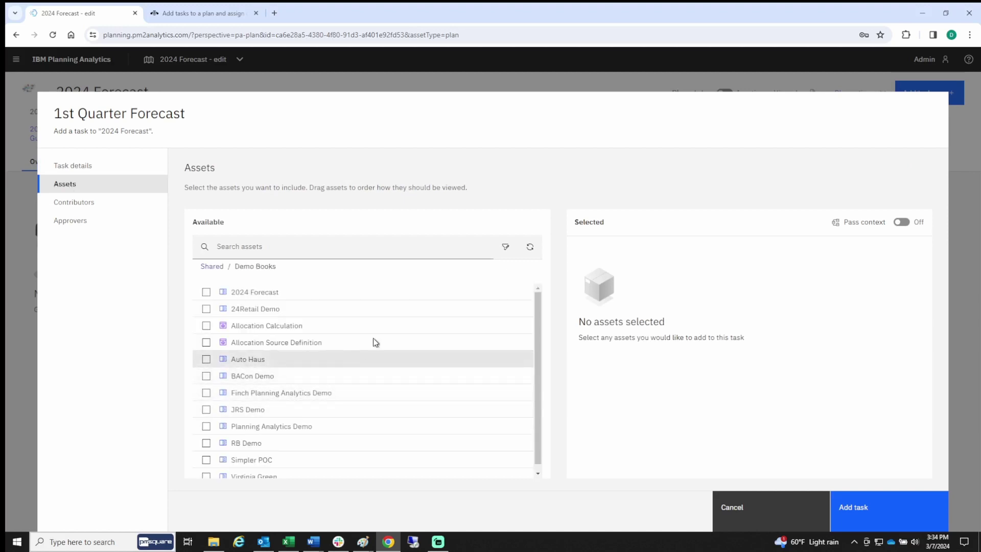
{"action": "left_click", "coordinate": [206, 293]}
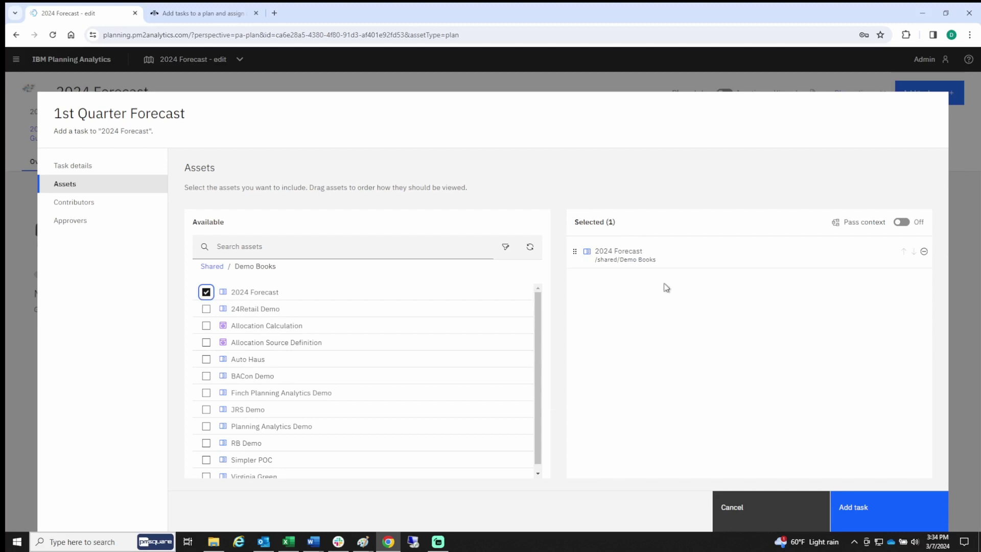
Add the Finance group as a contributor to the 1st Quarter Forecast task
{"action": "mouse_move", "coordinate": [837, 229]}
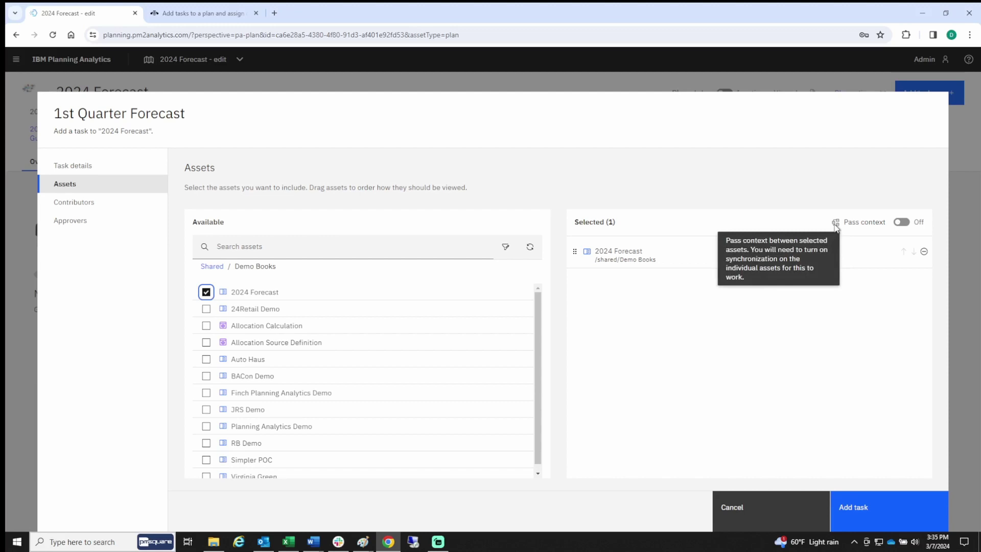
{"action": "left_click", "coordinate": [73, 203]}
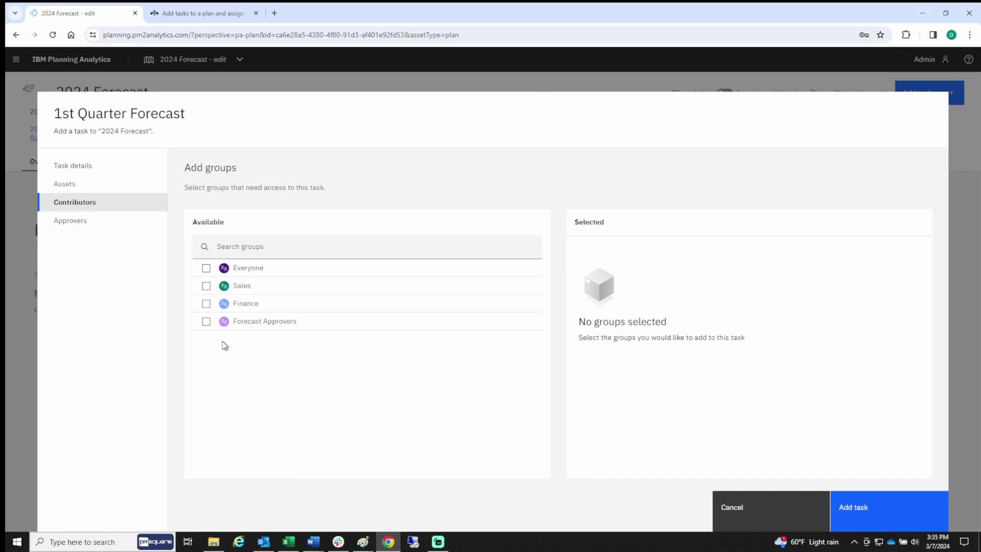
{"action": "left_click", "coordinate": [207, 304]}
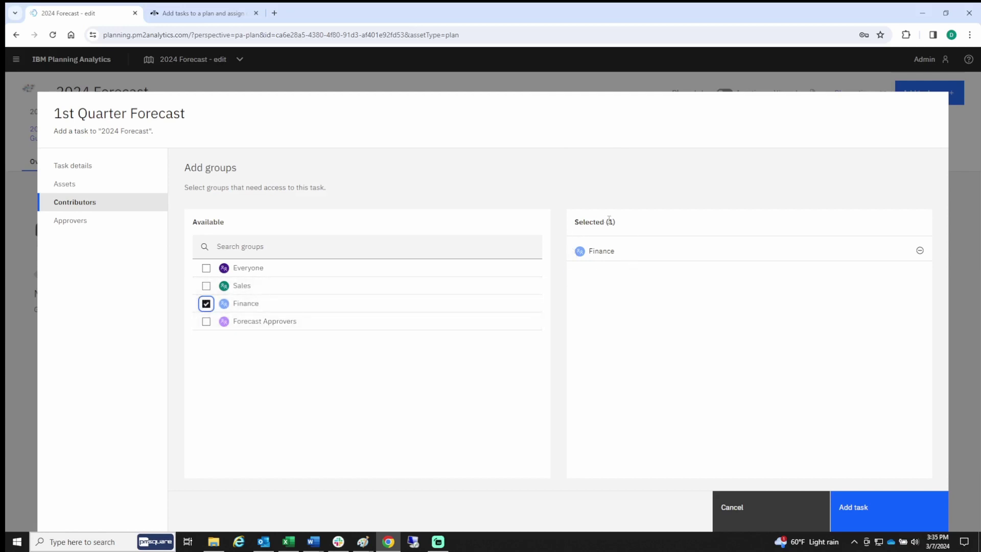
Assign Forecast Approvers as the approver for the Finance contributor and add the task to the plan
{"action": "left_click", "coordinate": [70, 224]}
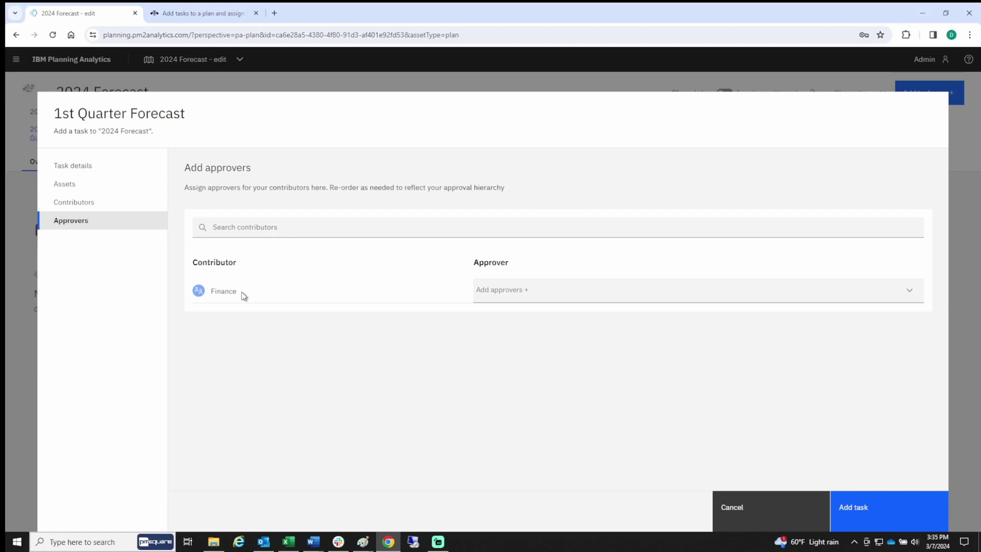
{"action": "left_click", "coordinate": [913, 295]}
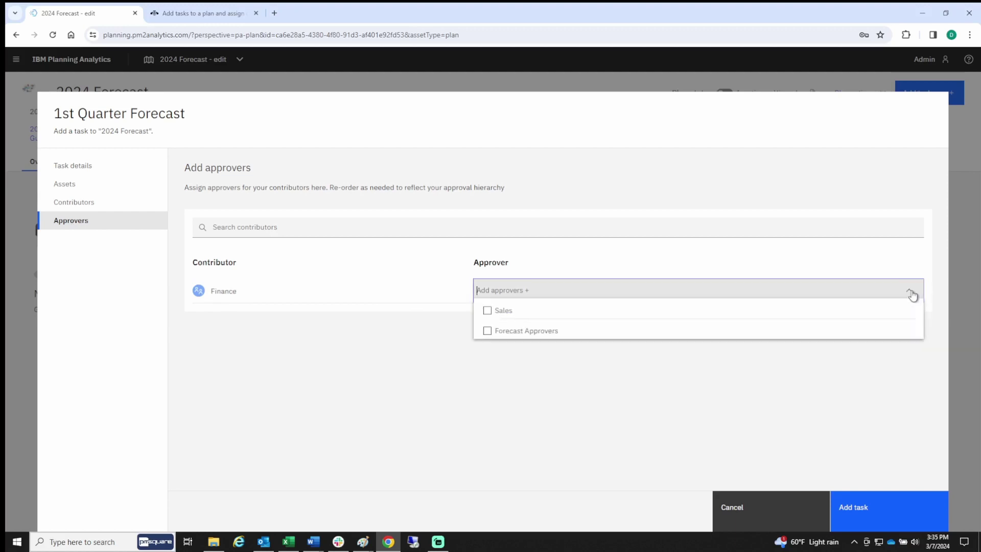
{"action": "left_click", "coordinate": [490, 331]}
{"action": "left_click", "coordinate": [495, 356]}
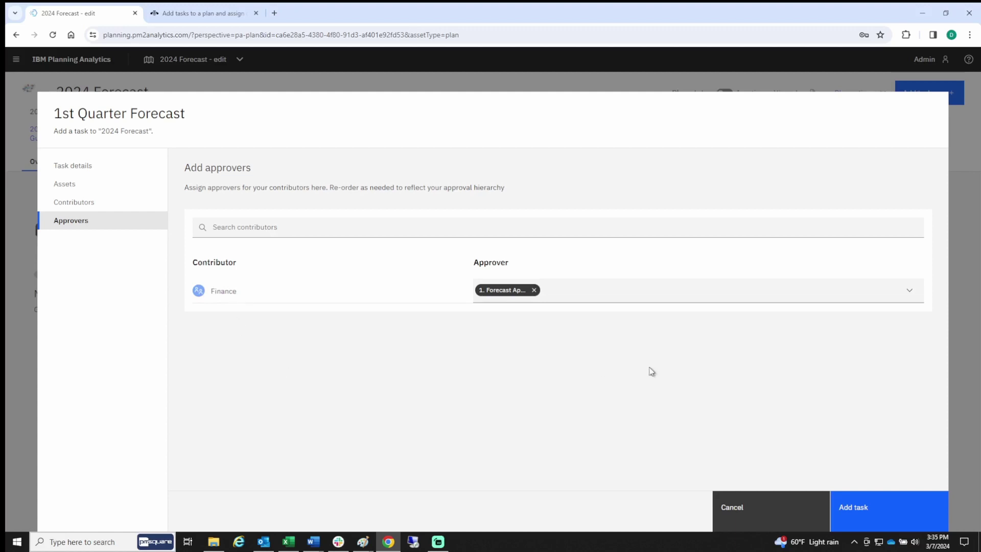
{"action": "left_click", "coordinate": [861, 509]}
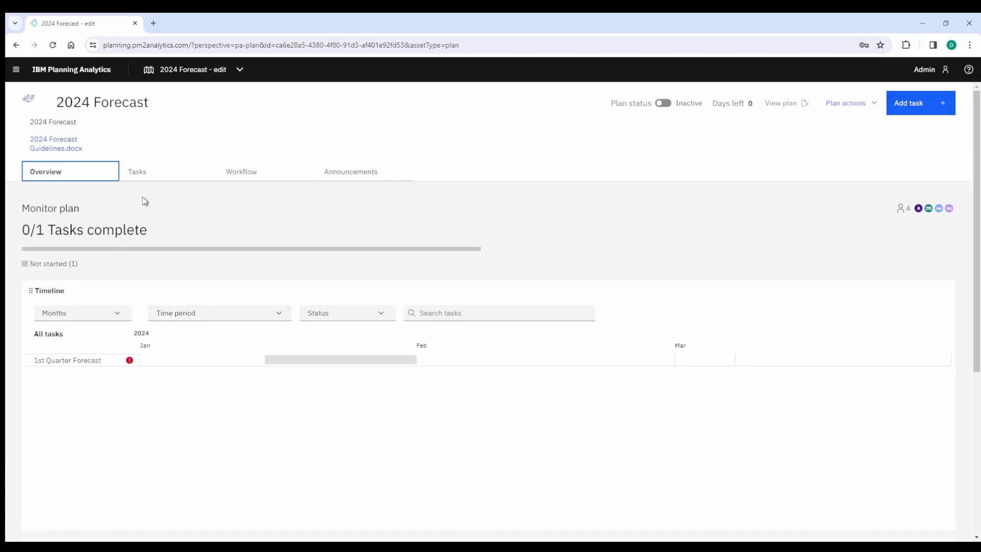
Duplicate the 1st Quarter Forecast task in the plan's task list
{"action": "left_click", "coordinate": [138, 173]}
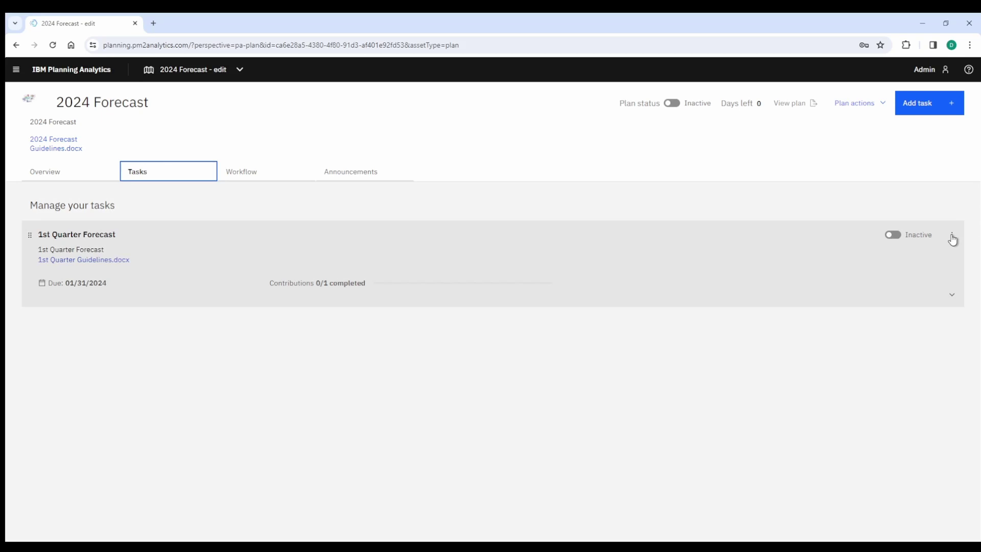
{"action": "left_click", "coordinate": [953, 239]}
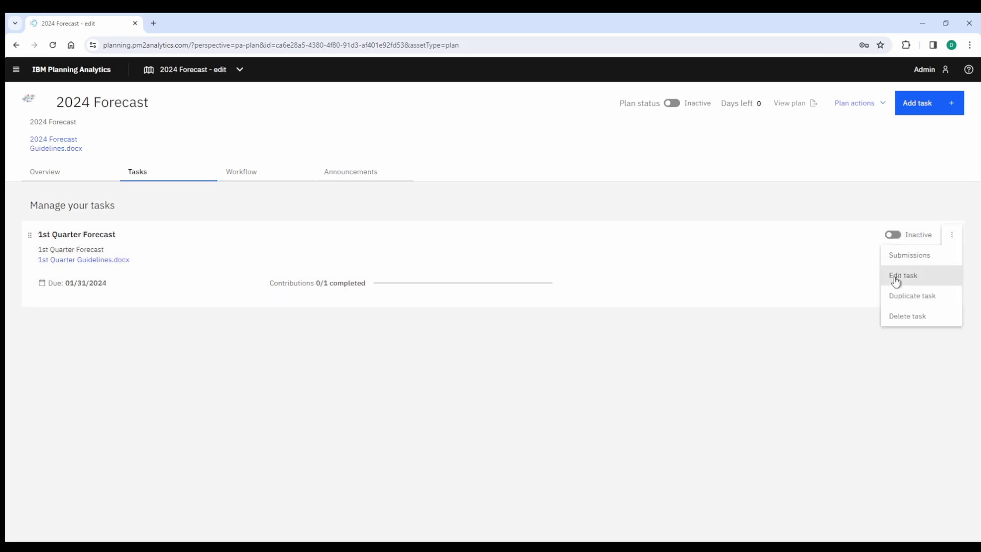
{"action": "left_click", "coordinate": [897, 299]}
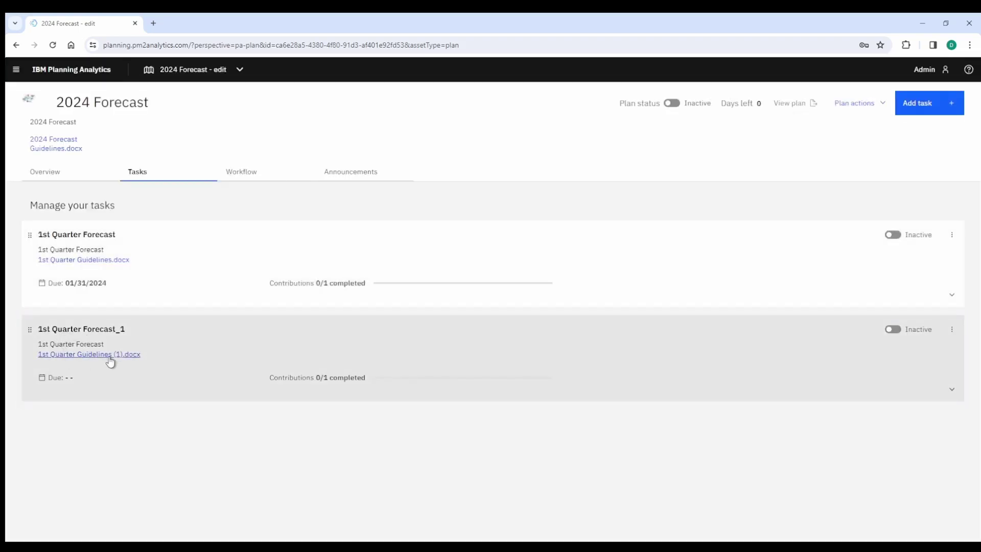
Edit the duplicated task, setting both its name and its description to "1st Quarter G/L Closing"
{"action": "left_click", "coordinate": [953, 332]}
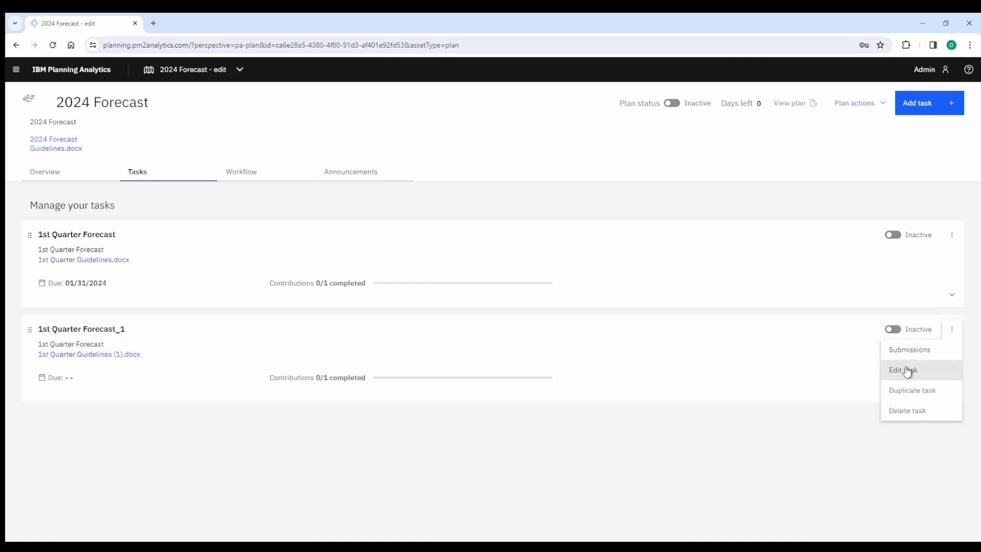
{"action": "left_click", "coordinate": [904, 370]}
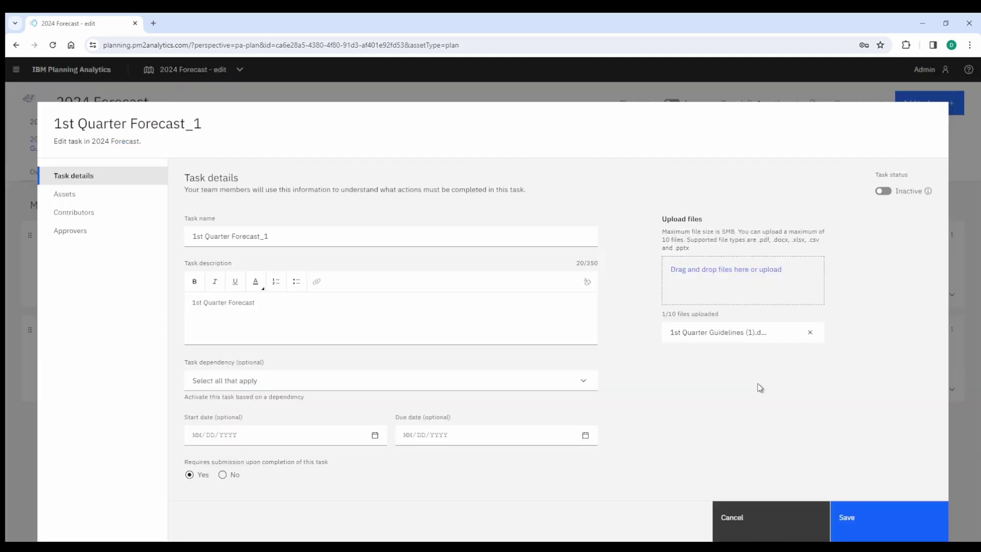
{"action": "left_click_drag", "start_coordinate": [277, 236], "coordinate": [191, 236]}
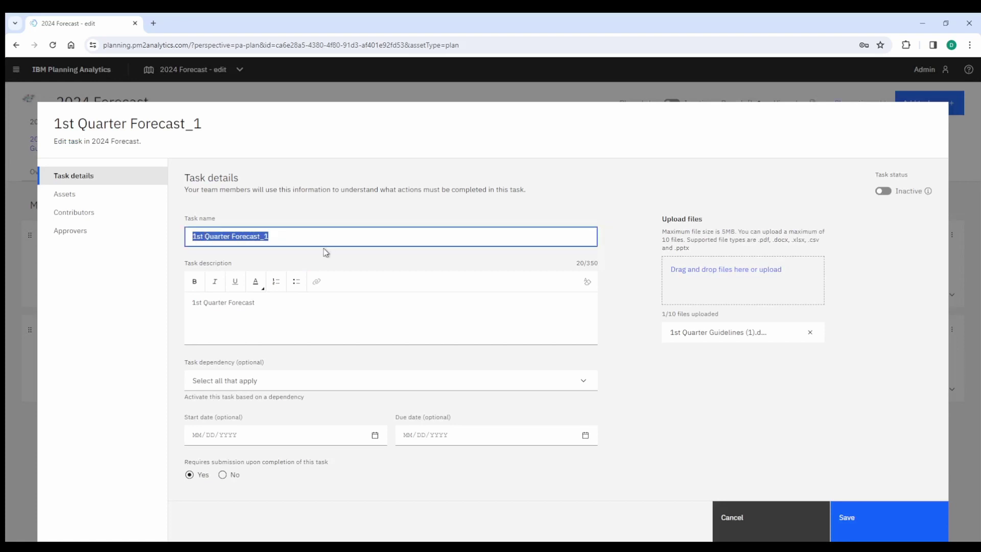
{"action": "type", "text": "1st Quarter G/L Closing"}
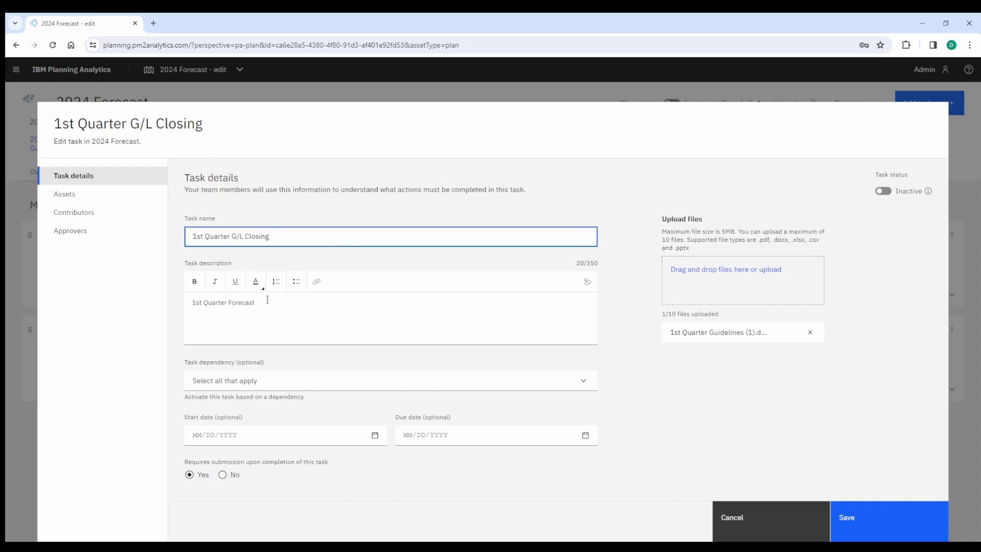
{"action": "left_click_drag", "start_coordinate": [265, 305], "coordinate": [190, 303]}
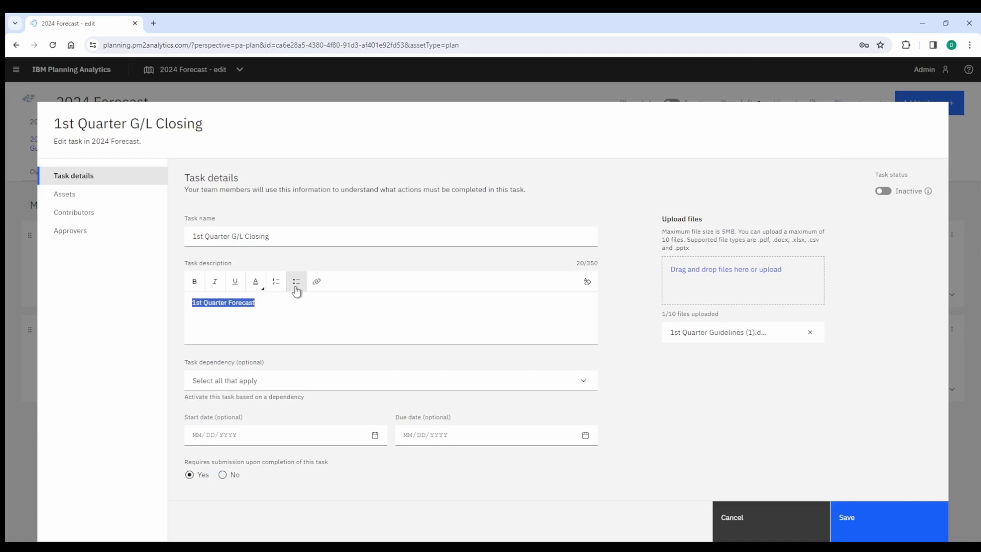
{"action": "type", "text": "1st Quarter G/L Closing"}
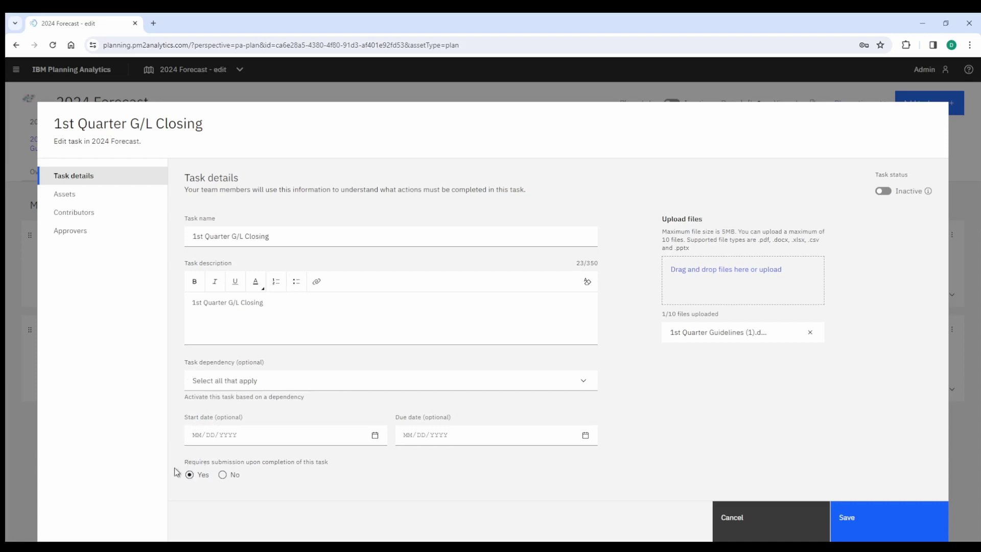
Set the task to require no submission upon completion and give it a due date of 04/10/2024
{"action": "left_click", "coordinate": [223, 476]}
{"action": "left_click", "coordinate": [586, 437]}
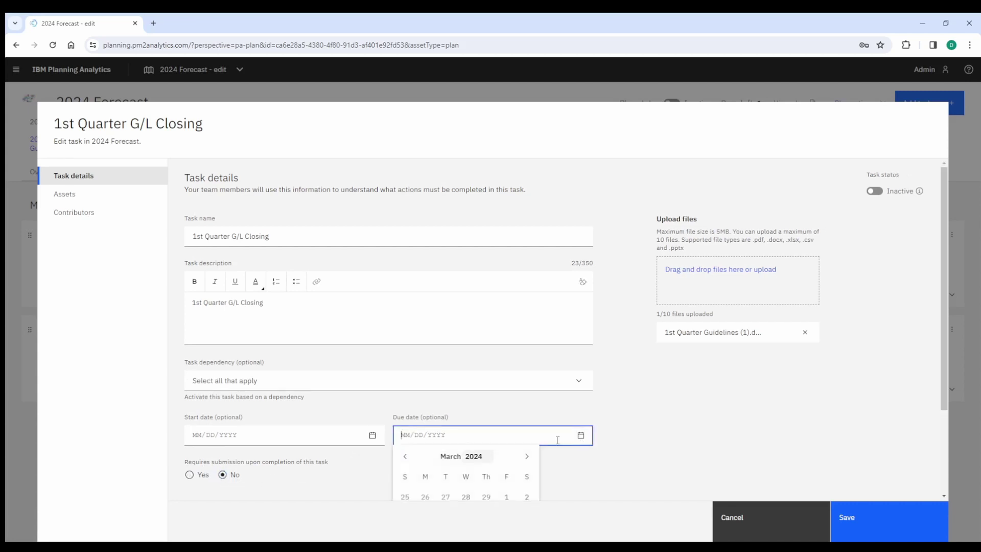
{"action": "left_click", "coordinate": [529, 457]}
{"action": "scroll", "coordinate": [466, 469], "scroll_direction": "down", "scroll_amount": 2}
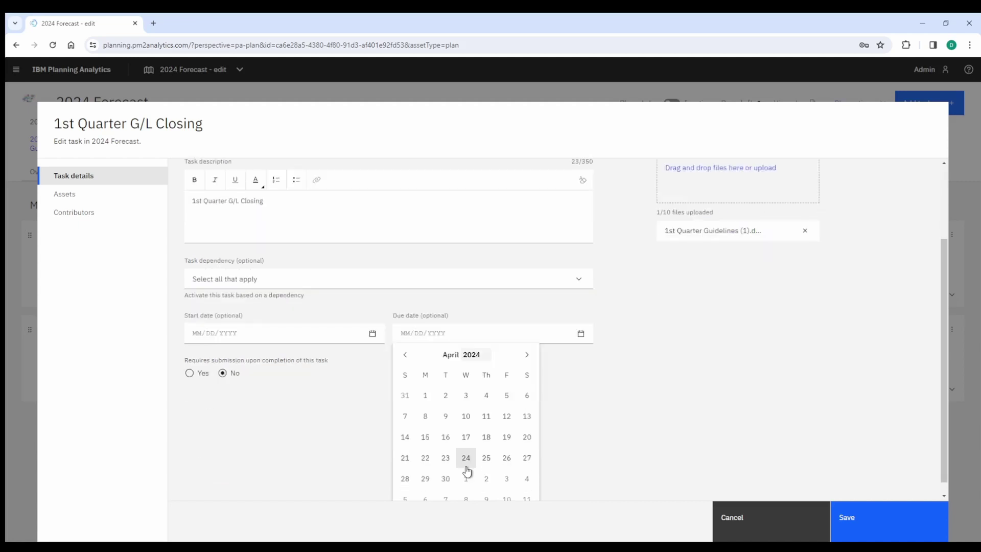
{"action": "left_click", "coordinate": [466, 417]}
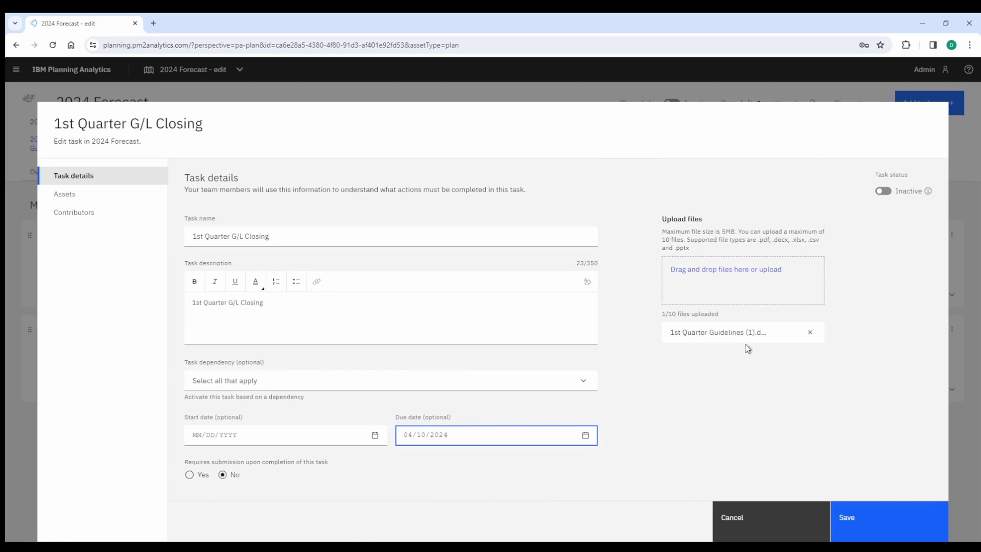
Remove the copied 1st Quarter Guidelines file and the 2024 Forecast book asset from the G/L closing task
{"action": "left_click", "coordinate": [810, 334]}
{"action": "left_click", "coordinate": [810, 333]}
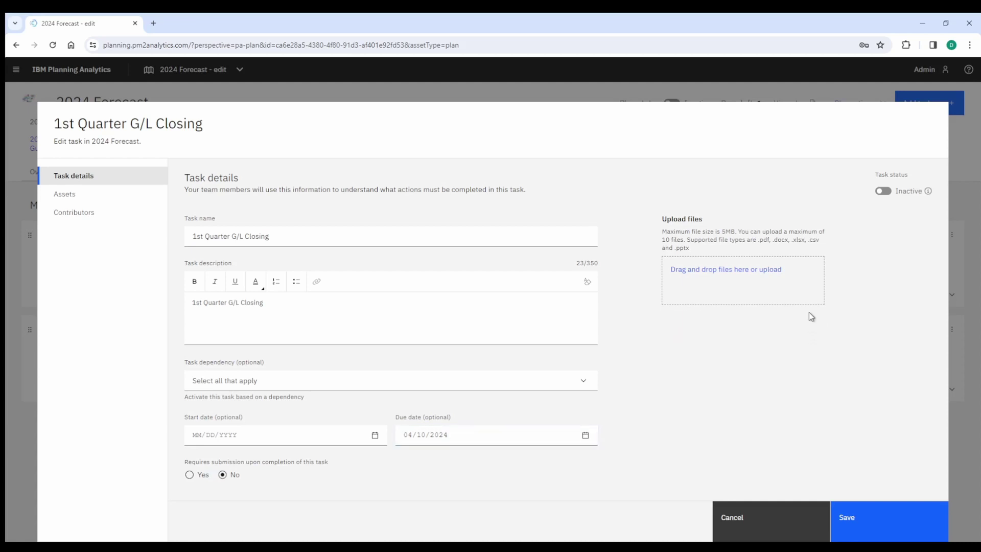
{"action": "left_click", "coordinate": [64, 195]}
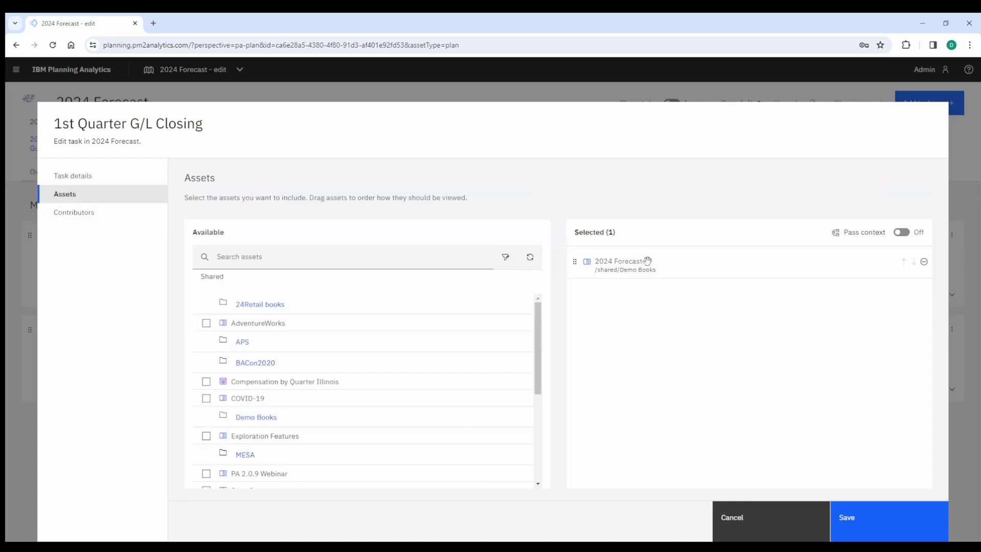
{"action": "left_click", "coordinate": [924, 263]}
Replace the Finance contributor group with Forecast Approvers and save the task
{"action": "left_click", "coordinate": [57, 213]}
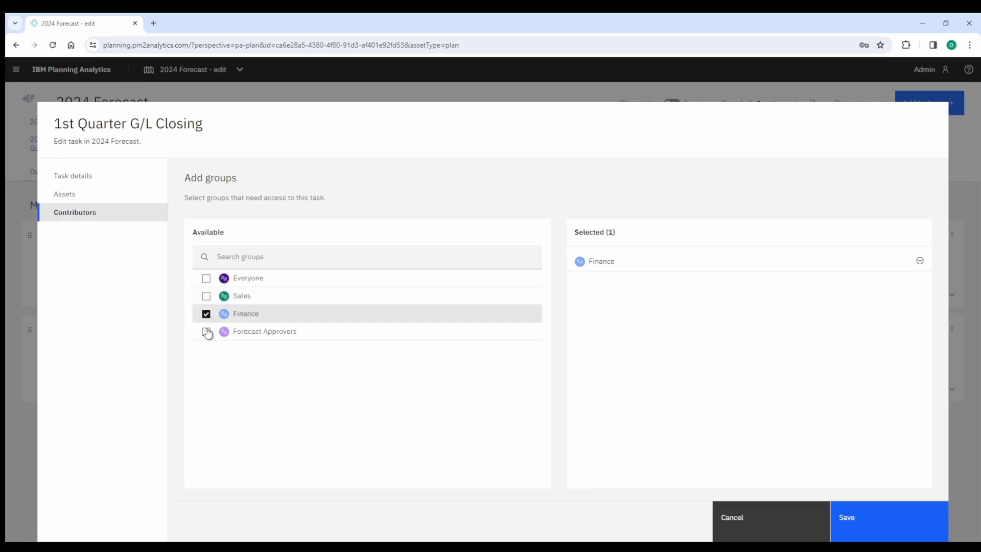
{"action": "left_click", "coordinate": [206, 314]}
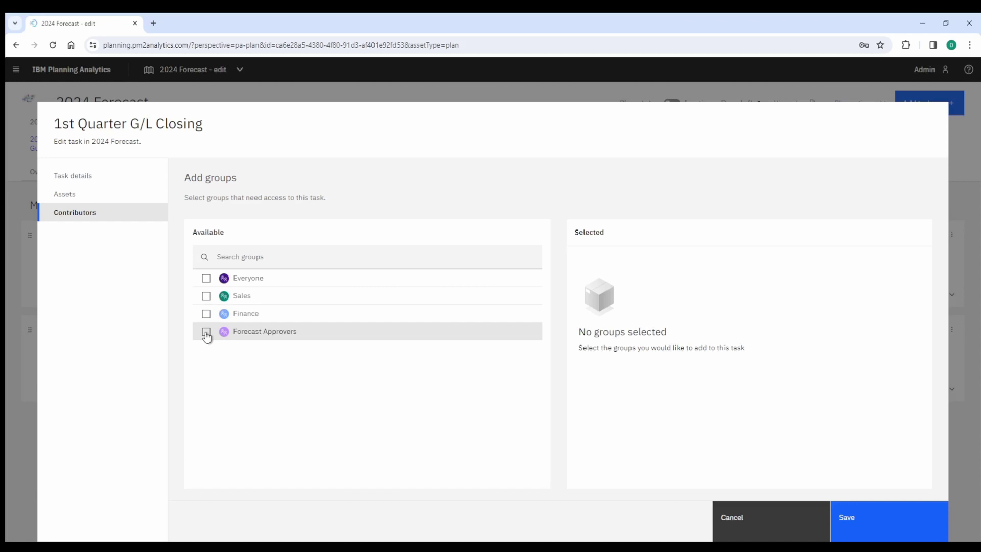
{"action": "left_click", "coordinate": [206, 335]}
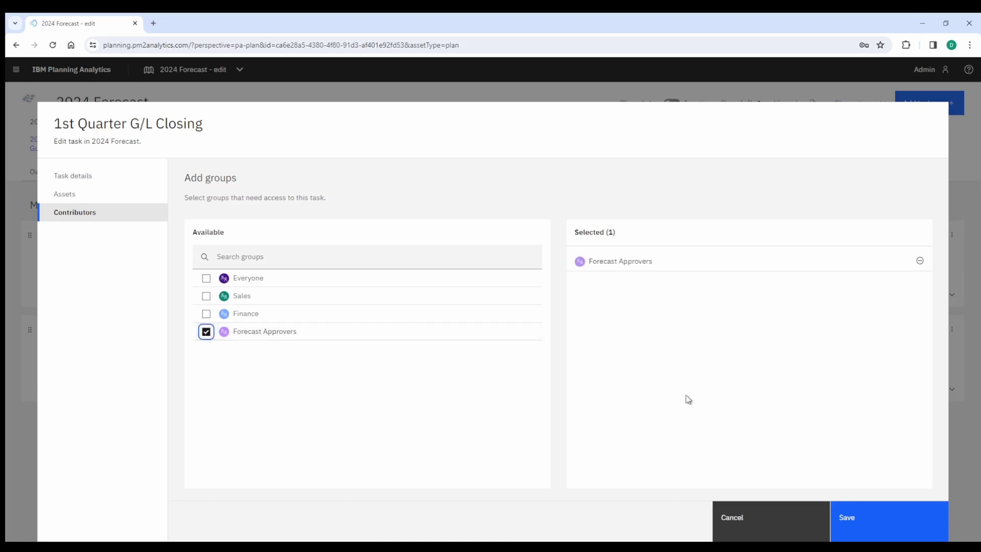
{"action": "left_click", "coordinate": [869, 521]}
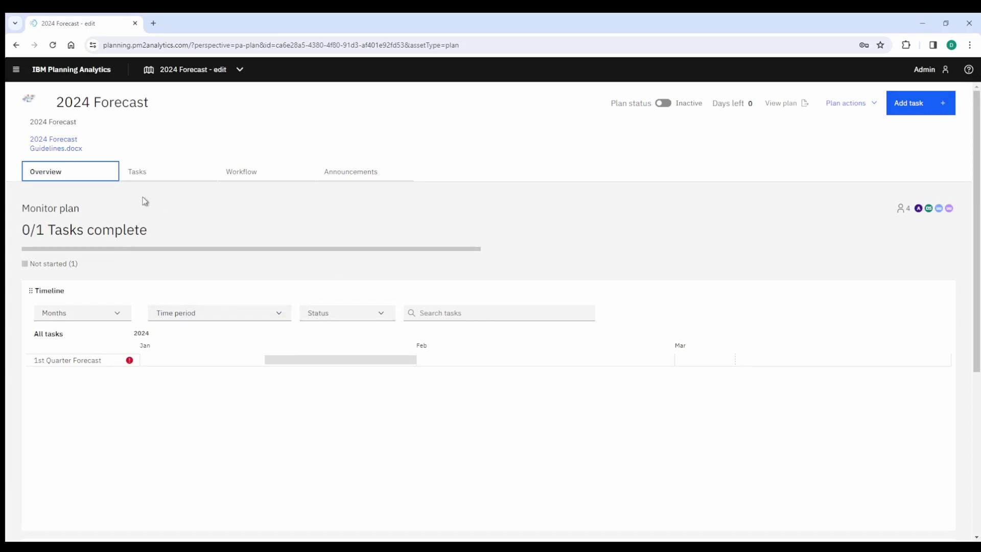
Duplicate the 1st Quarter Forecast task from the plan's task list
{"action": "left_click", "coordinate": [142, 177]}
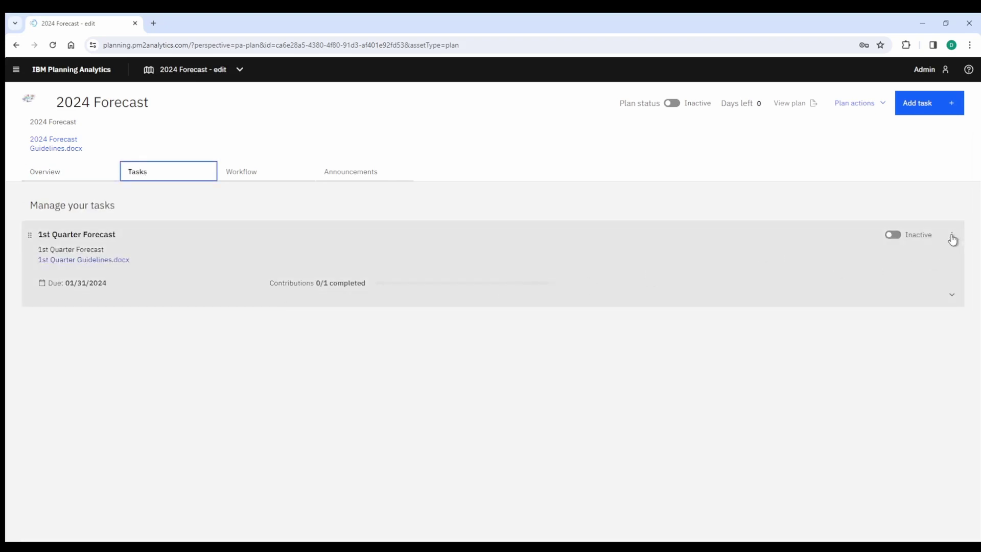
{"action": "left_click", "coordinate": [953, 237]}
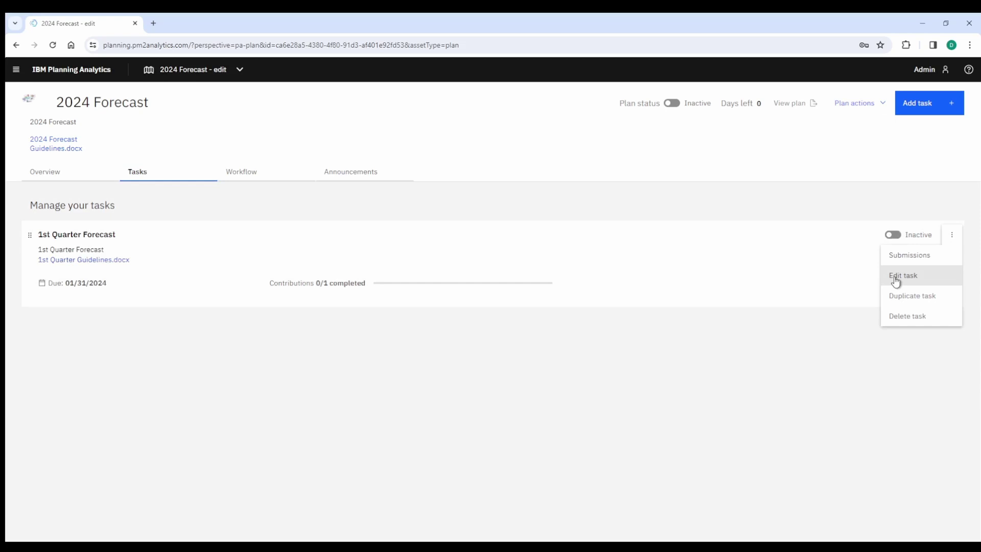
{"action": "left_click", "coordinate": [897, 299]}
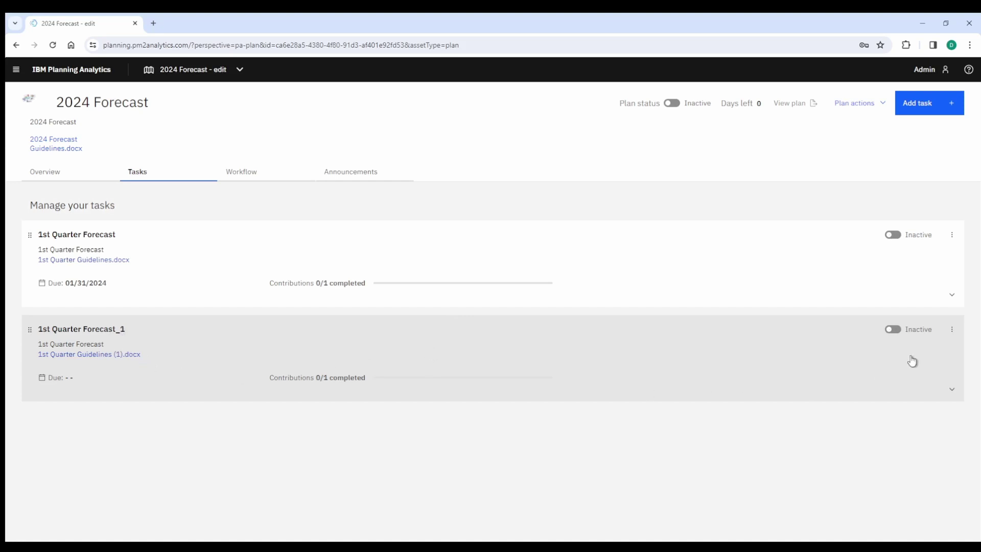
Edit the 1st Quarter Forecast_1 task, changing its name and description to "1st Quarter G/L Closing"
{"action": "left_click", "coordinate": [952, 331]}
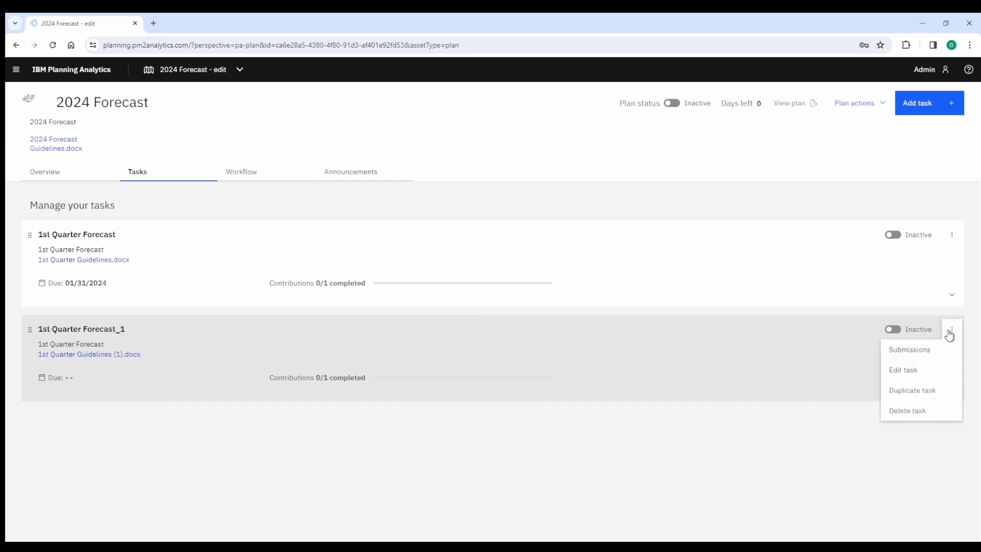
{"action": "left_click", "coordinate": [901, 371]}
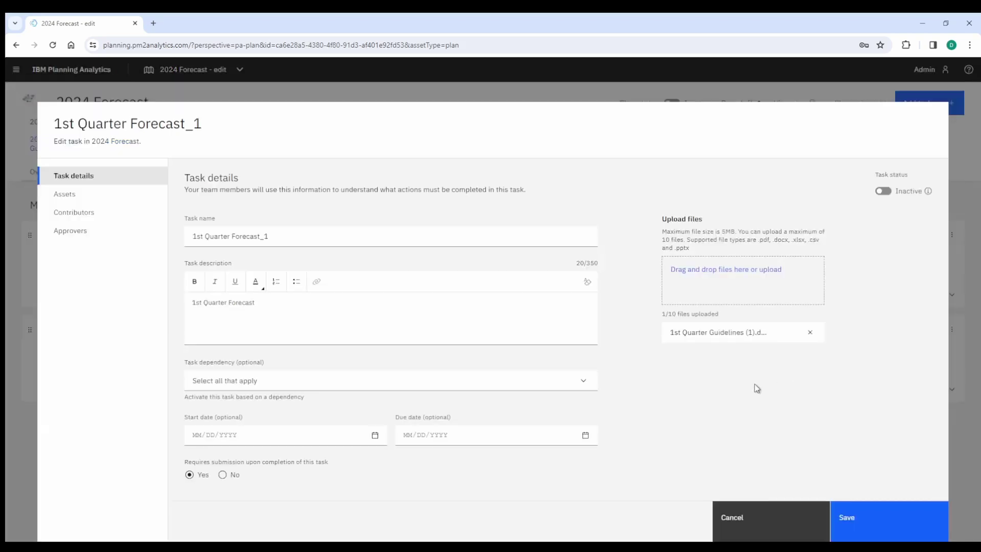
{"action": "left_click", "coordinate": [277, 235]}
{"action": "key", "text": "shift+Left"}
{"action": "key", "text": "shift+Left"}
{"action": "key", "text": "shift+Left"}
{"action": "key", "text": "shift+Left"}
{"action": "key", "text": "shift+Left"}
{"action": "key", "text": "shift+Left"}
{"action": "key", "text": "shift+Left"}
{"action": "key", "text": "shift+Left"}
{"action": "key", "text": "shift+Left"}
{"action": "key", "text": "shift+Left"}
{"action": "key", "text": "shift+Left"}
{"action": "key", "text": "shift+Left"}
{"action": "key", "text": "shift+Left"}
{"action": "key", "text": "shift+Left"}
{"action": "key", "text": "shift+Left"}
{"action": "key", "text": "shift+Left"}
{"action": "key", "text": "shift+Left"}
{"action": "key", "text": "shift+Left"}
{"action": "key", "text": "shift+Left"}
{"action": "key", "text": "shift+Left"}
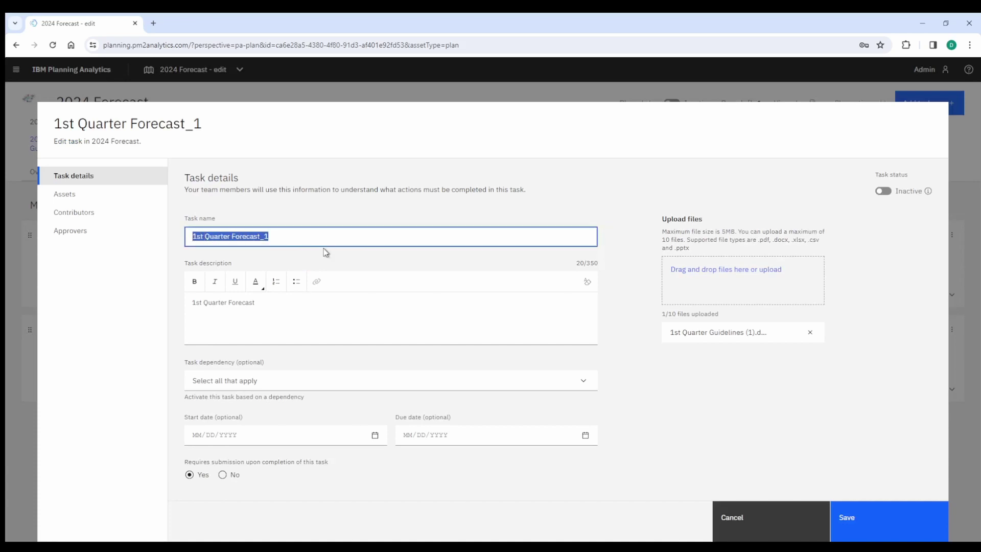
{"action": "type", "text": "1st Quarter G/L Closing"}
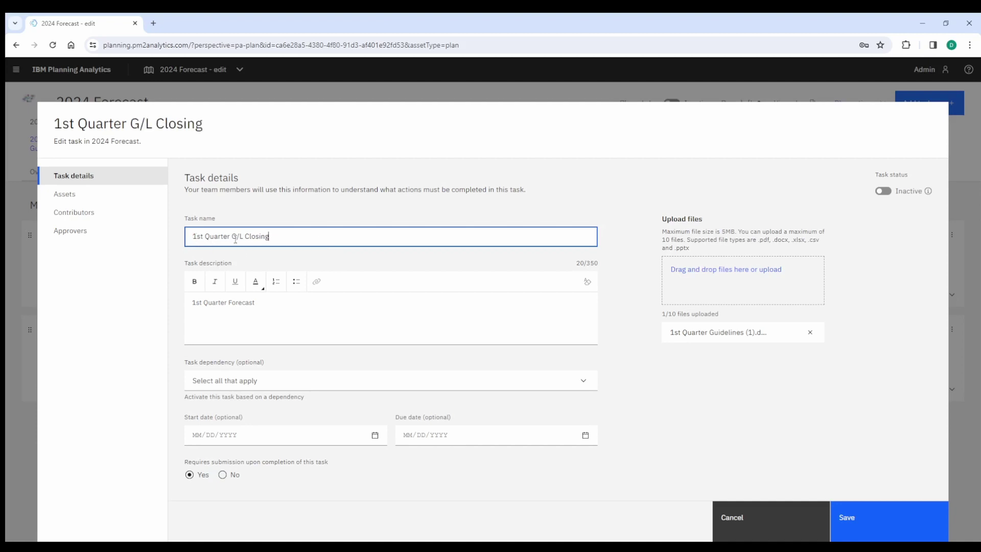
{"action": "left_click_drag", "start_coordinate": [257, 302], "coordinate": [184, 308]}
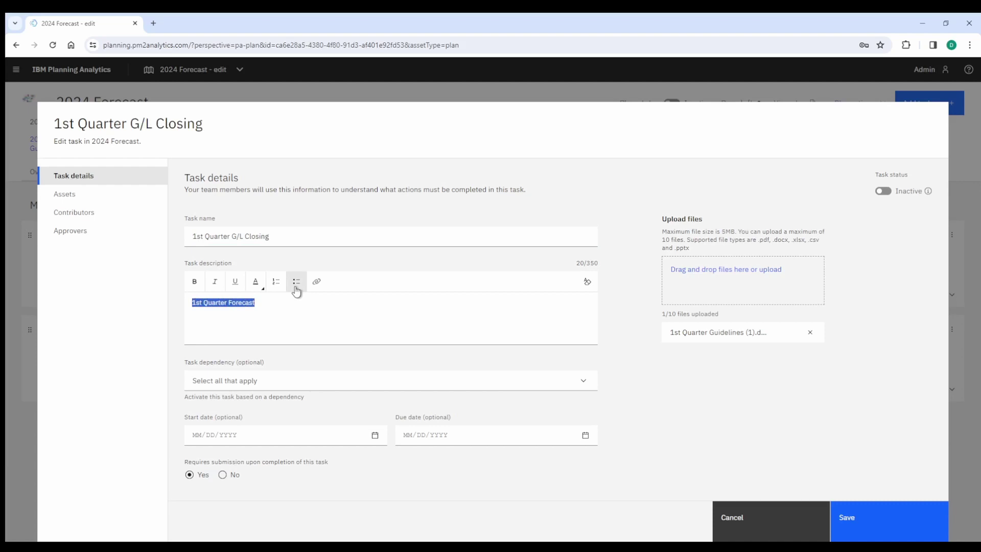
{"action": "type", "text": "1st Quarter G/L Closing"}
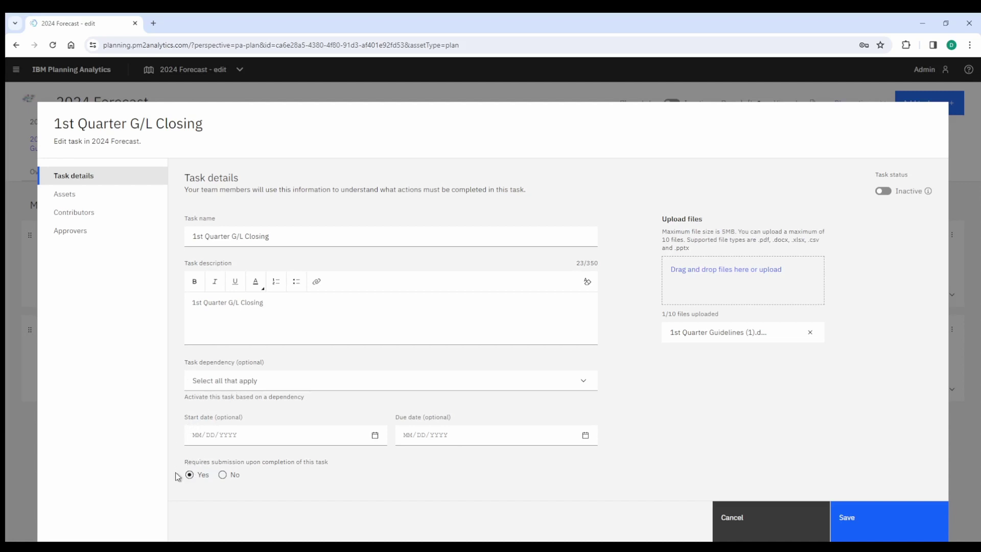
Set the G/L closing task to require no submission and give it a due date of 04/10/2024
{"action": "left_click", "coordinate": [222, 475]}
{"action": "left_click", "coordinate": [585, 438]}
{"action": "left_click", "coordinate": [526, 456]}
{"action": "scroll", "coordinate": [470, 468], "scroll_direction": "down", "scroll_amount": 2}
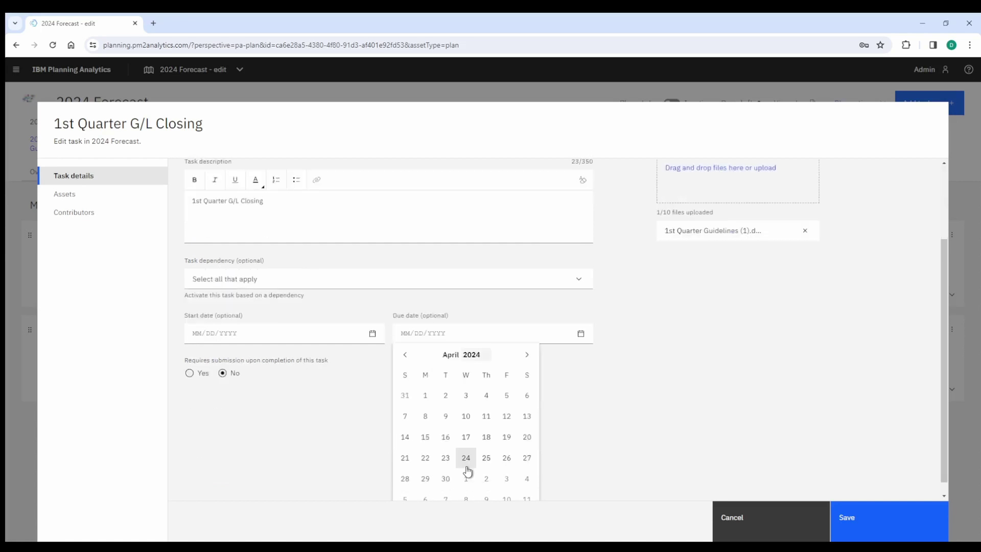
{"action": "left_click", "coordinate": [466, 418]}
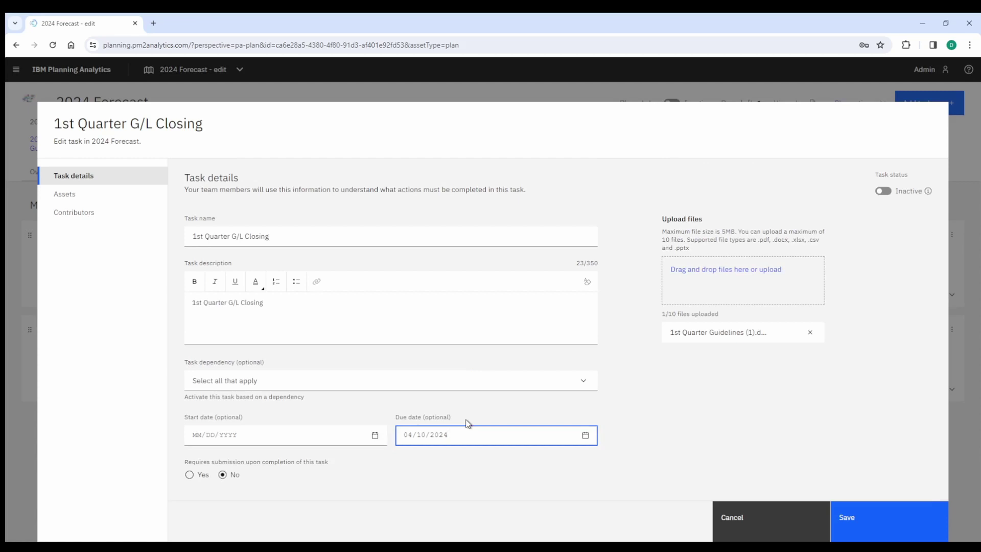
Remove the attached 1st Quarter Guidelines file and the 2024 Forecast asset from the 1st Quarter G/L Closing task
{"action": "left_click", "coordinate": [811, 334]}
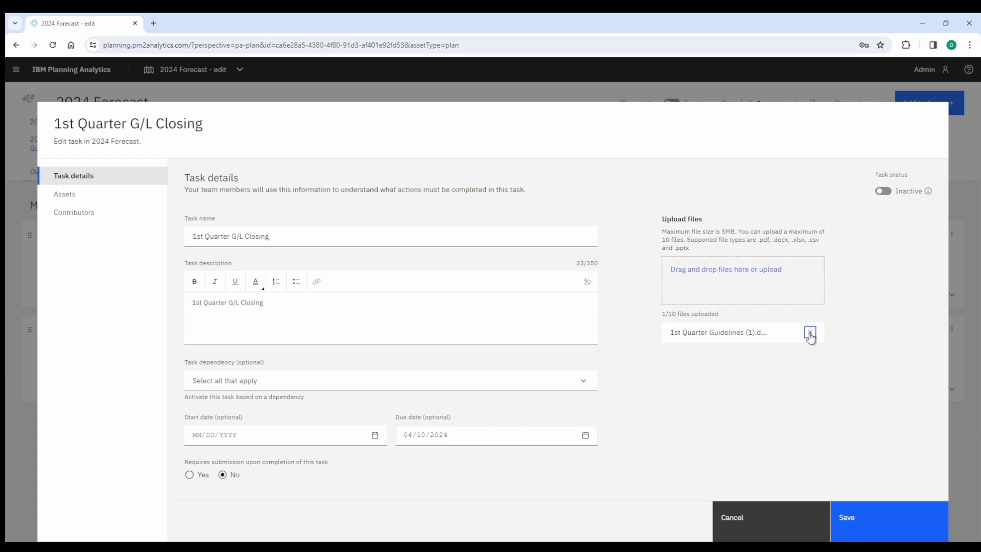
{"action": "left_click", "coordinate": [810, 333]}
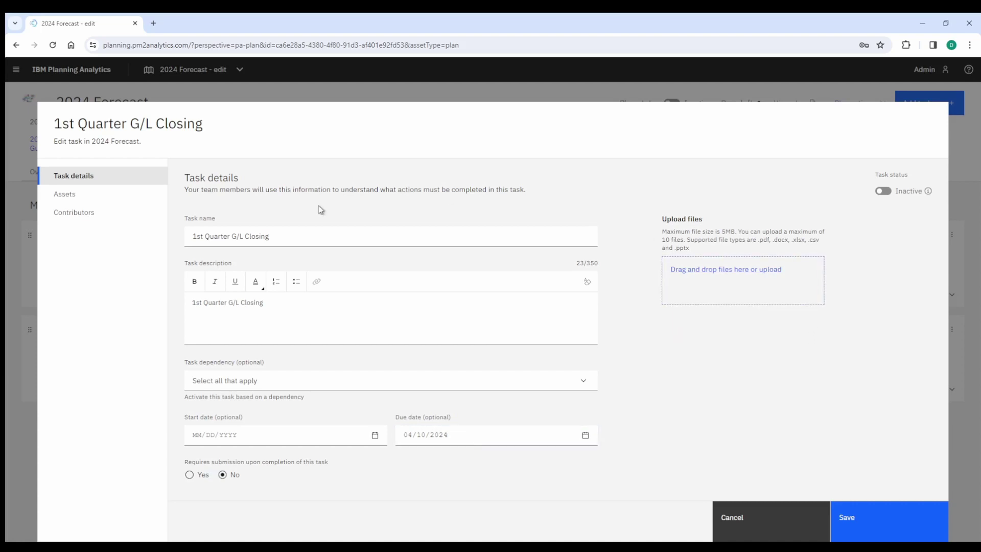
{"action": "left_click", "coordinate": [57, 201]}
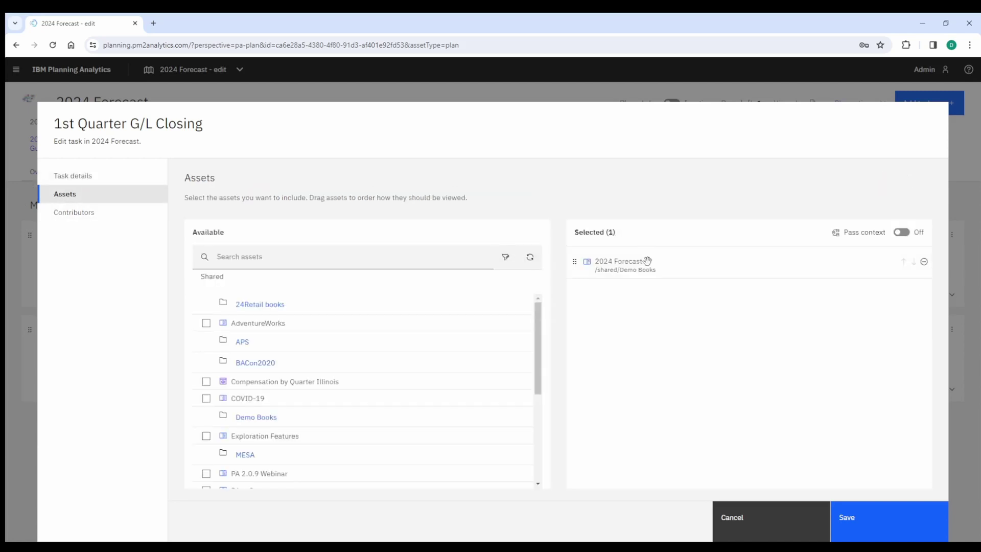
{"action": "left_click", "coordinate": [925, 263]}
Change the contributor group from Finance to Forecast Approvers and save the G/L closing task
{"action": "left_click", "coordinate": [56, 213]}
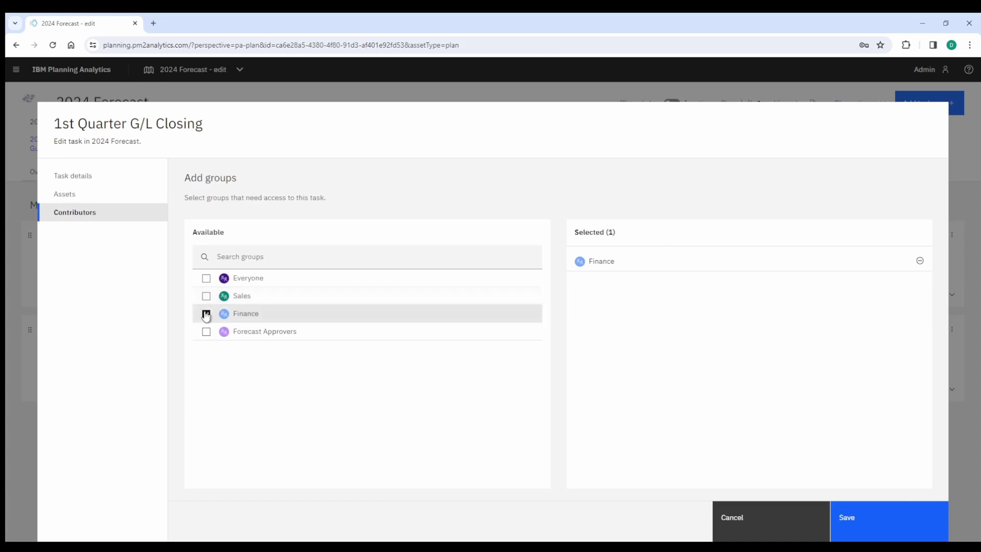
{"action": "left_click", "coordinate": [206, 313]}
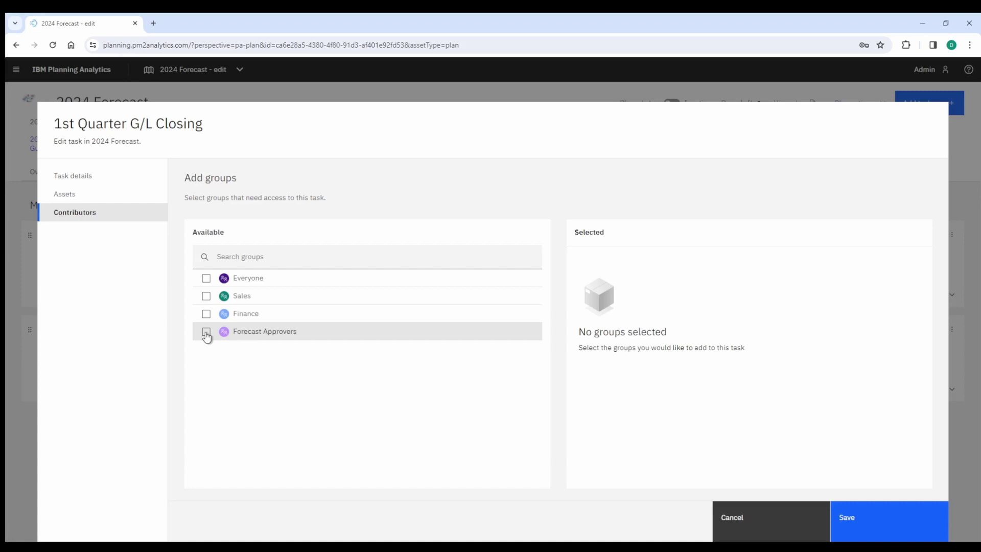
{"action": "left_click", "coordinate": [206, 335]}
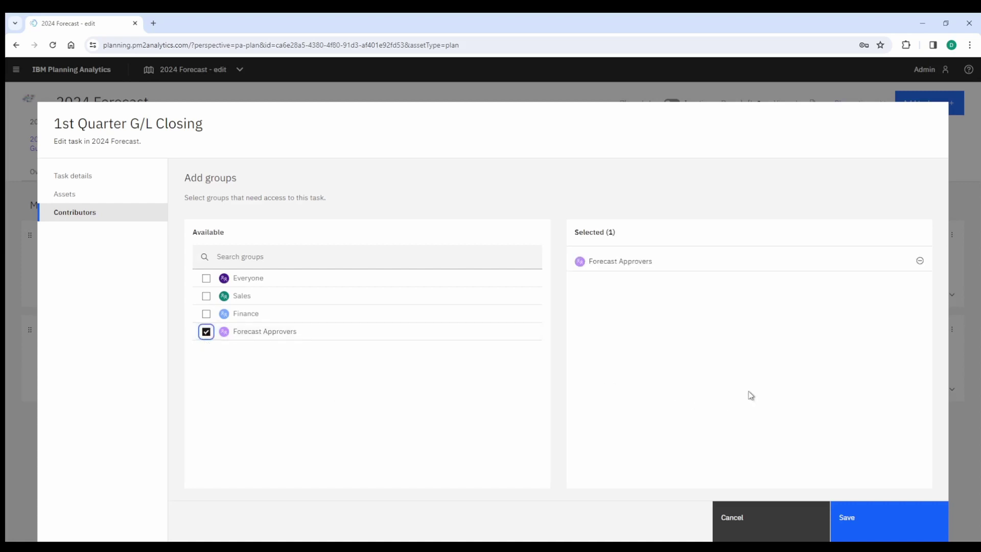
{"action": "left_click", "coordinate": [869, 521]}
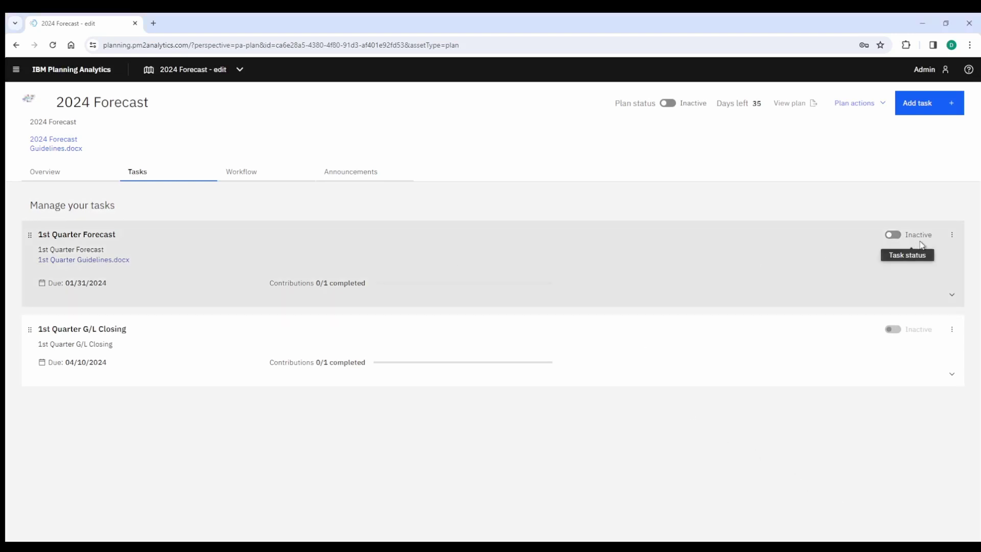
Duplicate the 1st Quarter Forecast task and change the copy's name and description to "2nd Quarter Forecast"
{"action": "left_click", "coordinate": [951, 237]}
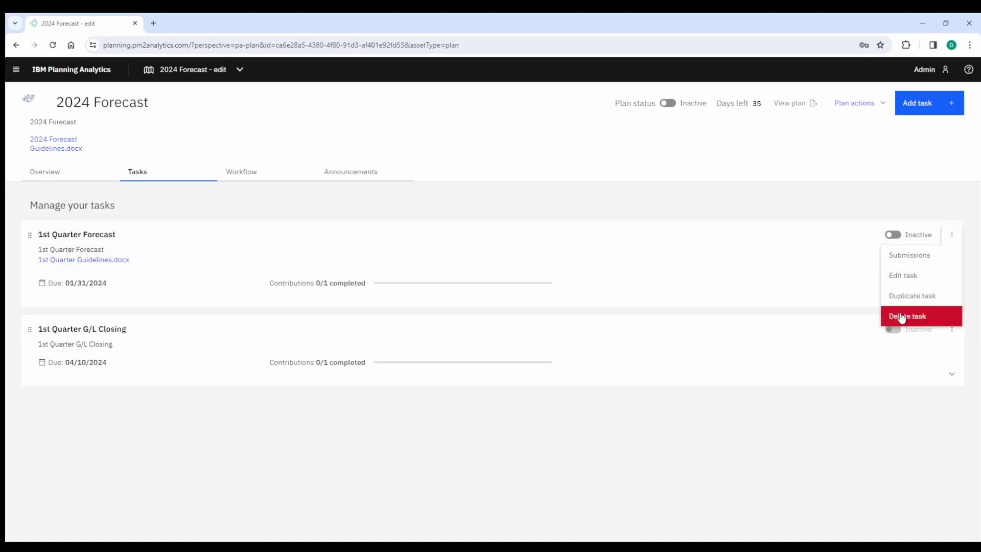
{"action": "left_click", "coordinate": [902, 298]}
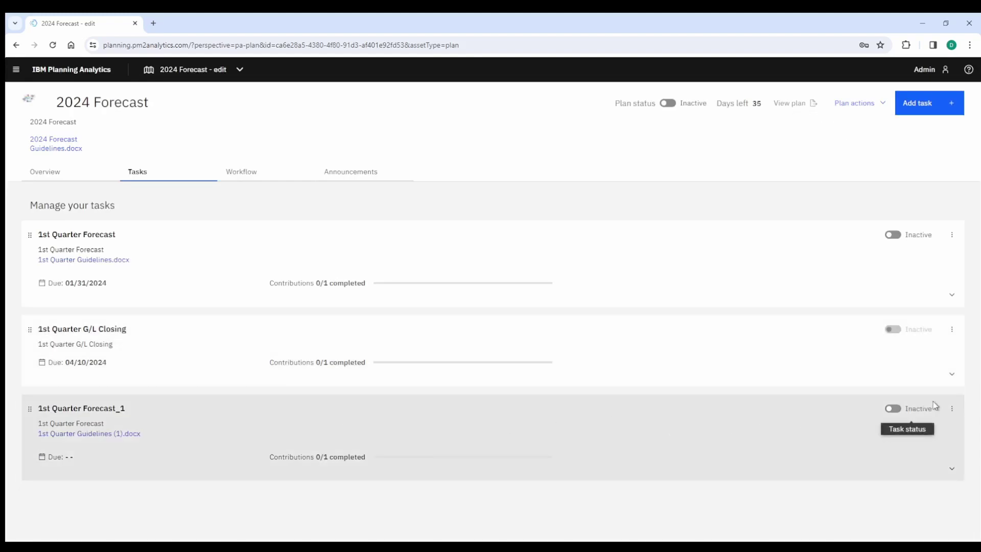
{"action": "left_click", "coordinate": [952, 408]}
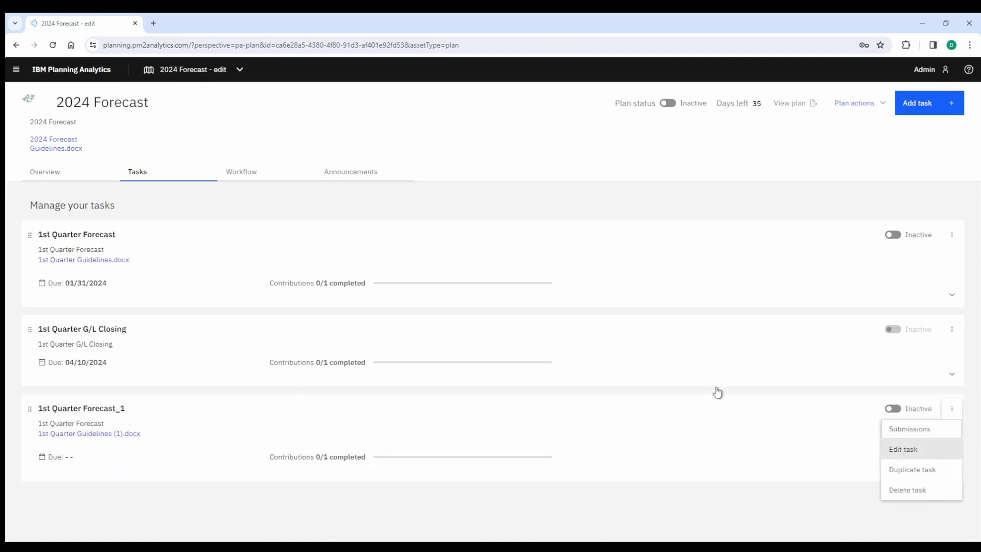
{"action": "left_click", "coordinate": [891, 449]}
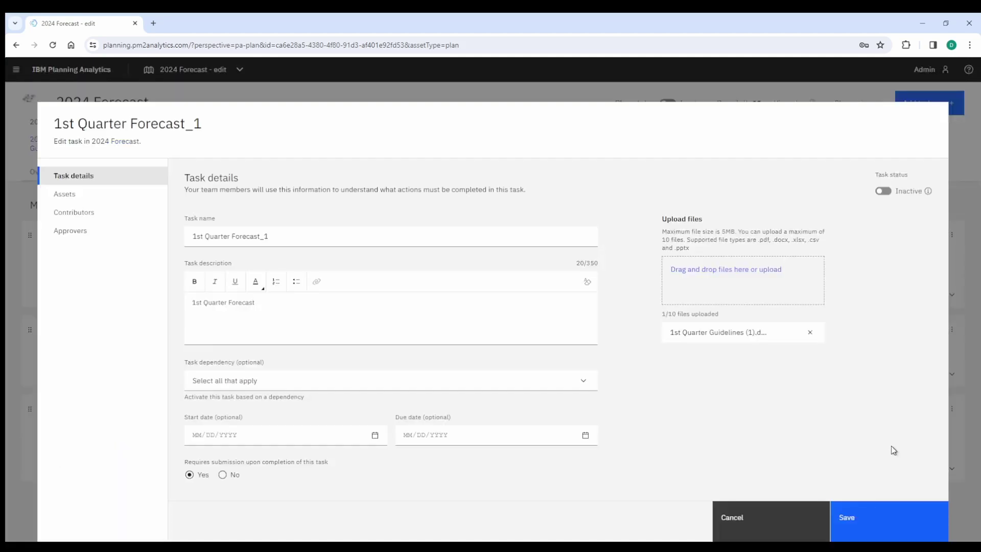
{"action": "left_click_drag", "start_coordinate": [275, 235], "coordinate": [190, 235]}
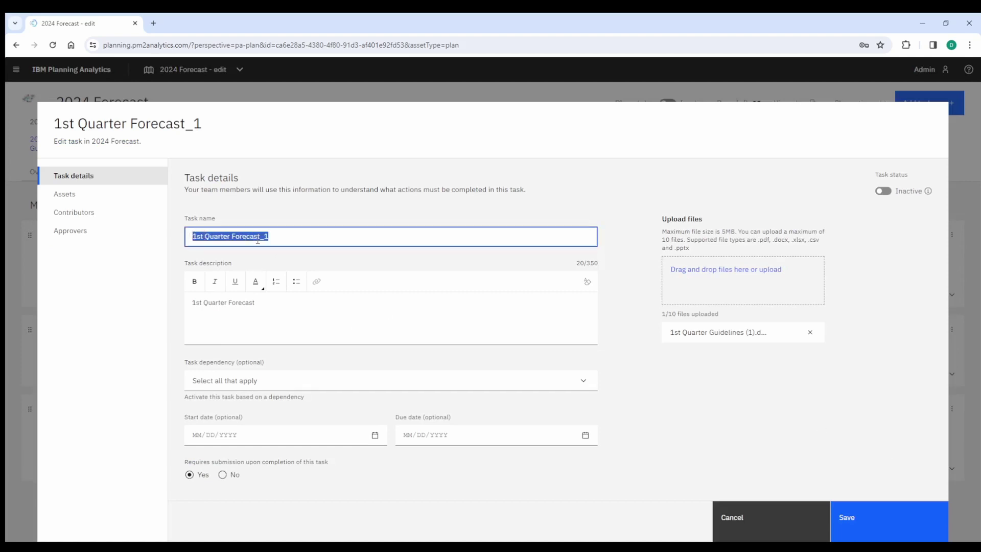
{"action": "type", "text": "2nd Quarter Forecast"}
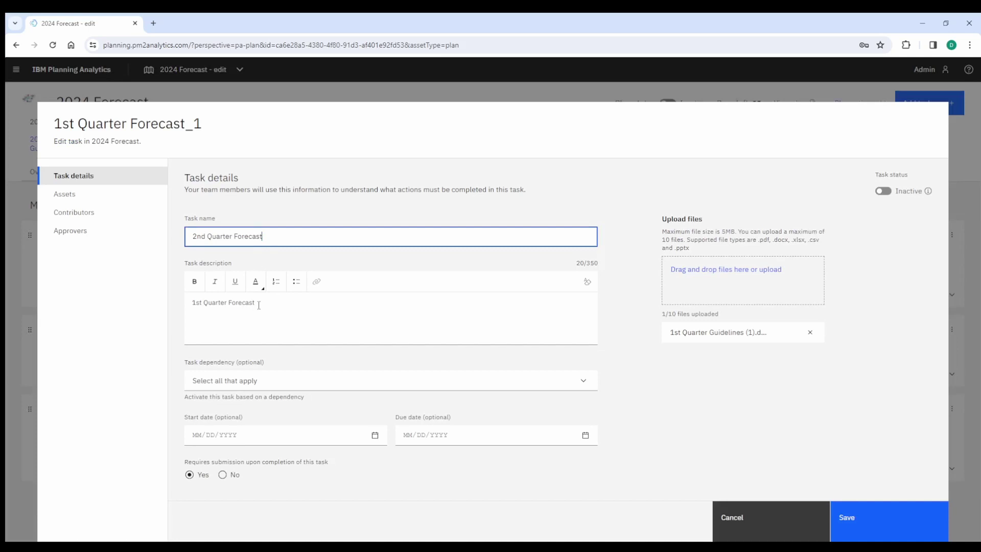
{"action": "left_click_drag", "start_coordinate": [260, 305], "coordinate": [180, 308]}
{"action": "type", "text": "2nd Quarter Forecast"}
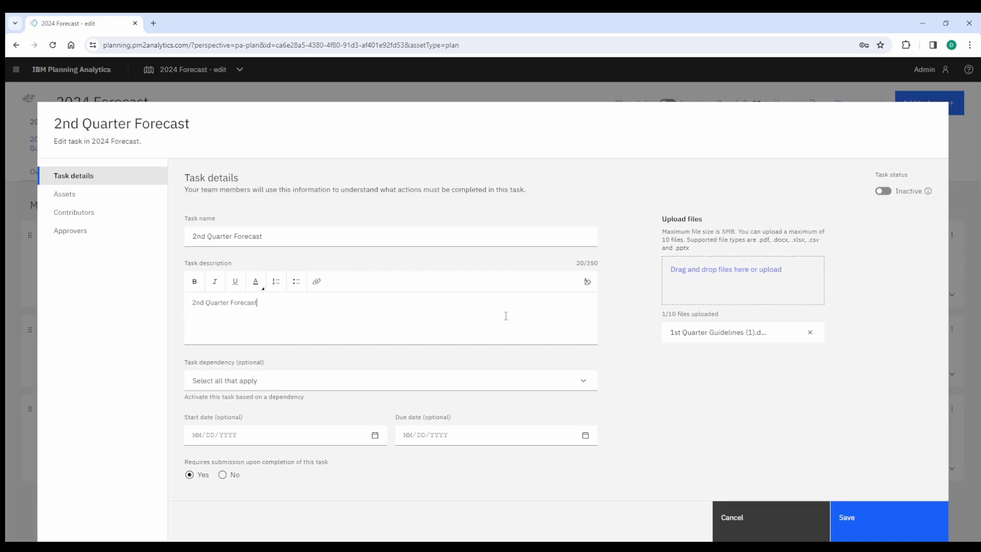
Replace the attached file with 2nd Quarter Guidelines.docx and make the task dependent on 1st Quarter G/L Closing
{"action": "left_click", "coordinate": [810, 335]}
{"action": "left_click", "coordinate": [584, 387]}
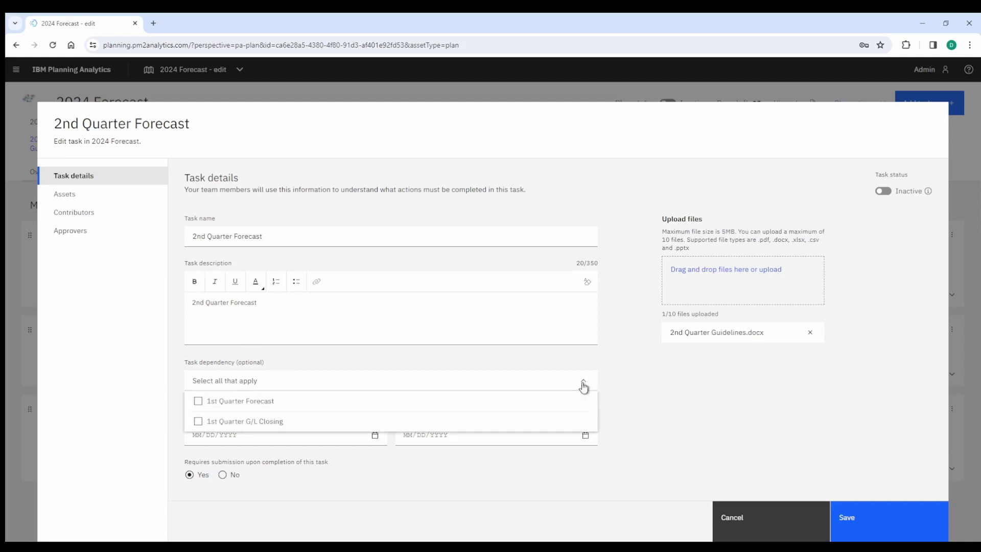
{"action": "left_click", "coordinate": [198, 424]}
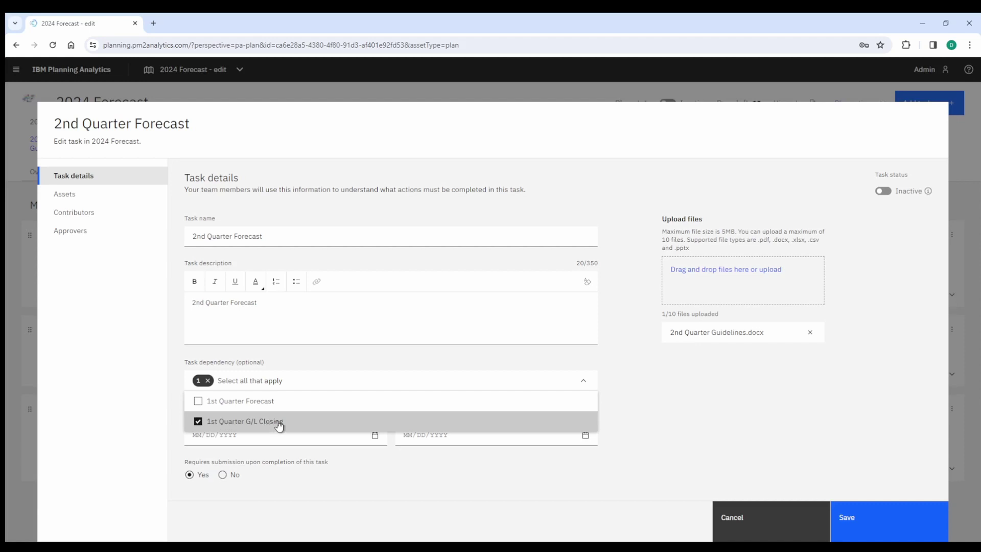
{"action": "left_click", "coordinate": [614, 410]}
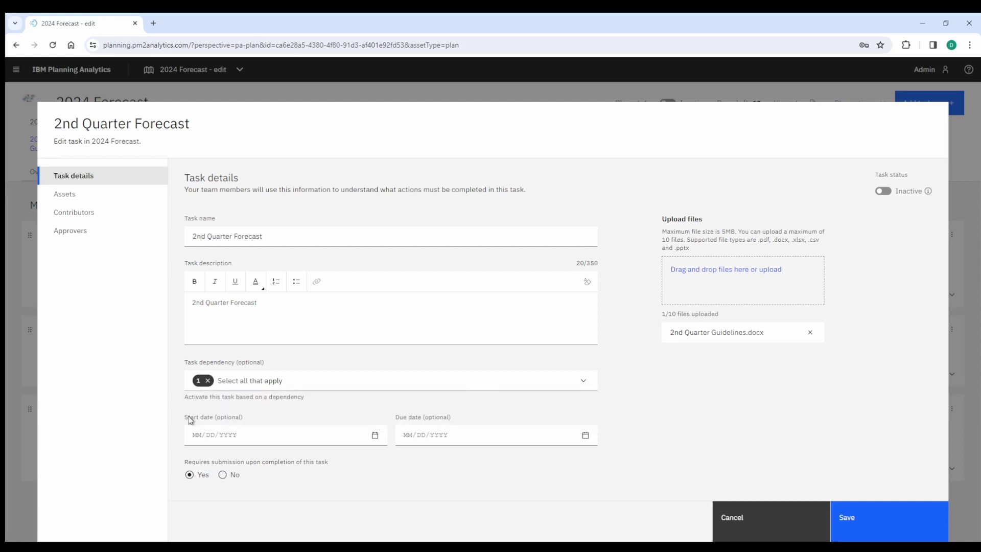
Set the 2nd Quarter Forecast task's start date to 04/15/2024 and its due date to 04/22/2024
{"action": "left_click", "coordinate": [375, 436]}
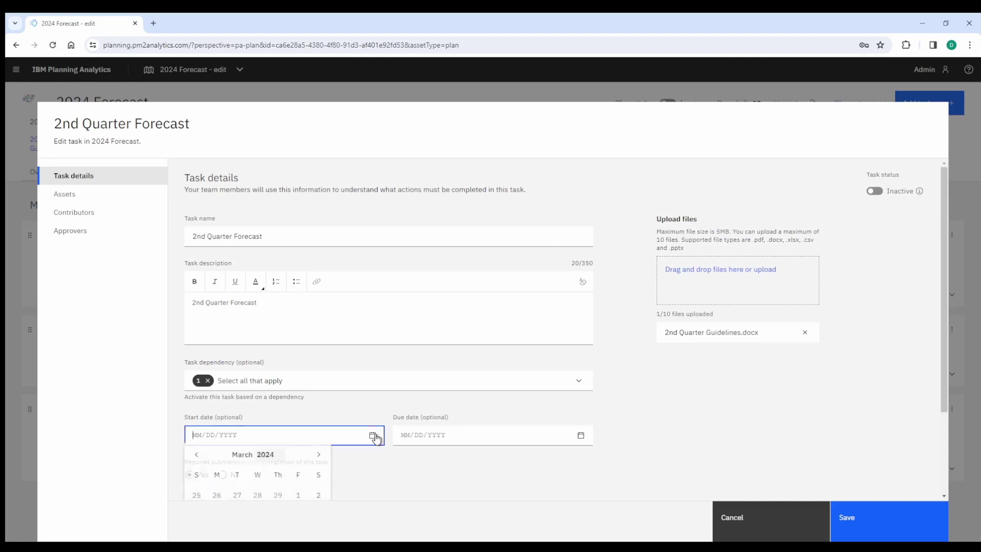
{"action": "left_click", "coordinate": [320, 457]}
{"action": "scroll", "coordinate": [300, 458], "scroll_direction": "down", "scroll_amount": 2}
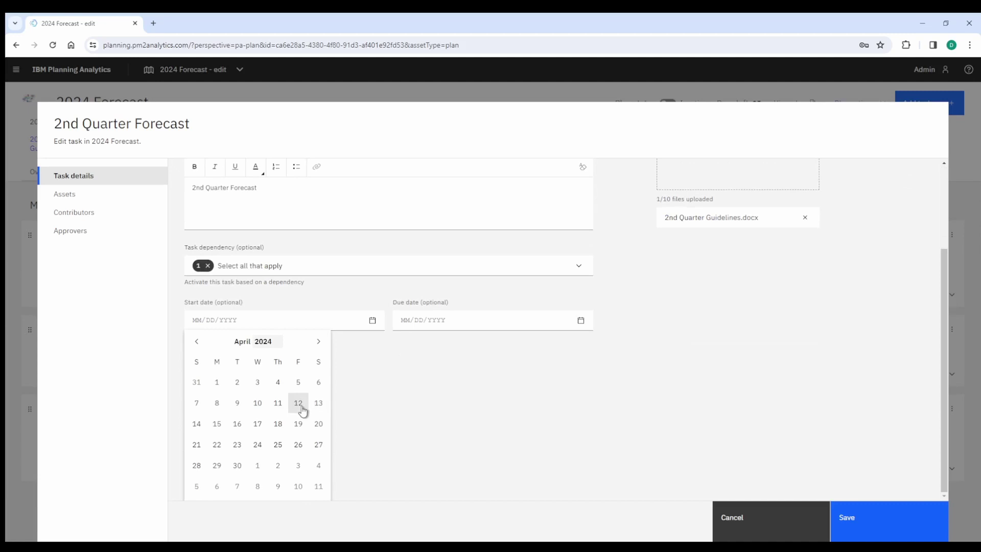
{"action": "left_click", "coordinate": [216, 426]}
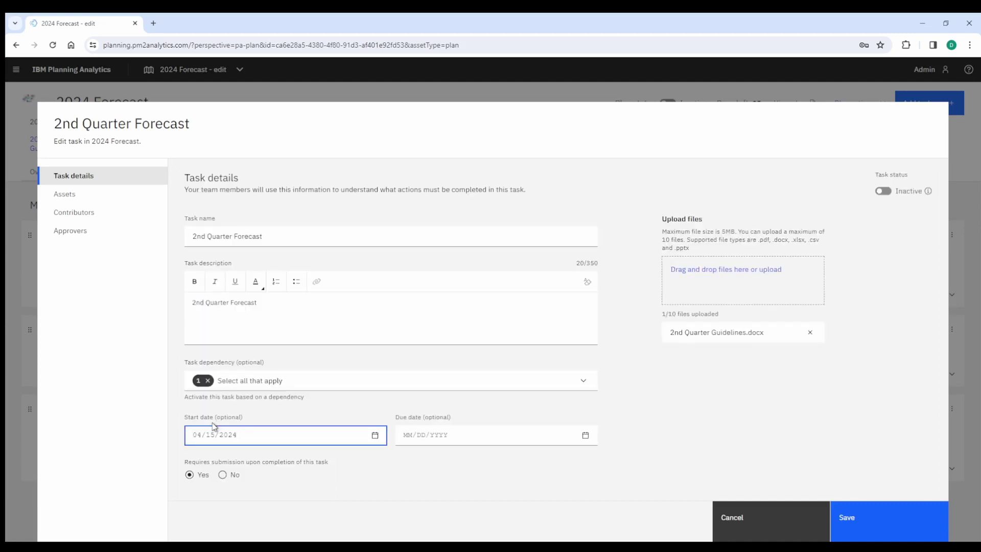
{"action": "left_click", "coordinate": [587, 435]}
{"action": "scroll", "coordinate": [506, 458], "scroll_direction": "down", "scroll_amount": 2}
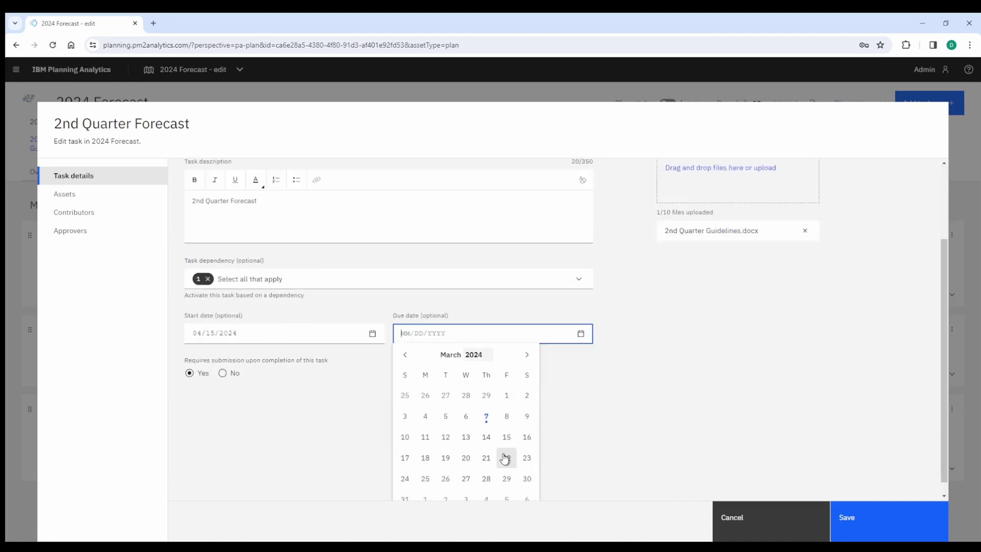
{"action": "left_click", "coordinate": [524, 357]}
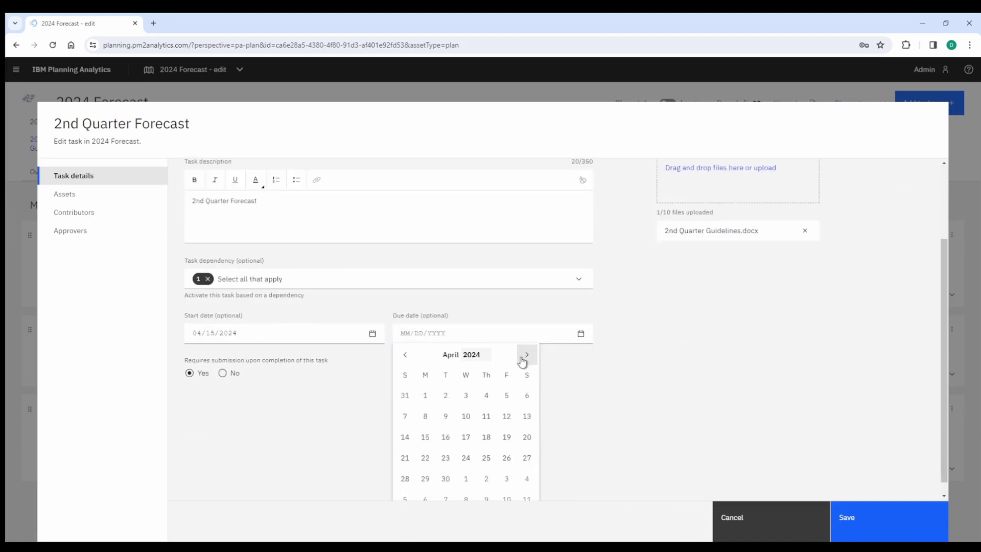
{"action": "left_click", "coordinate": [428, 458]}
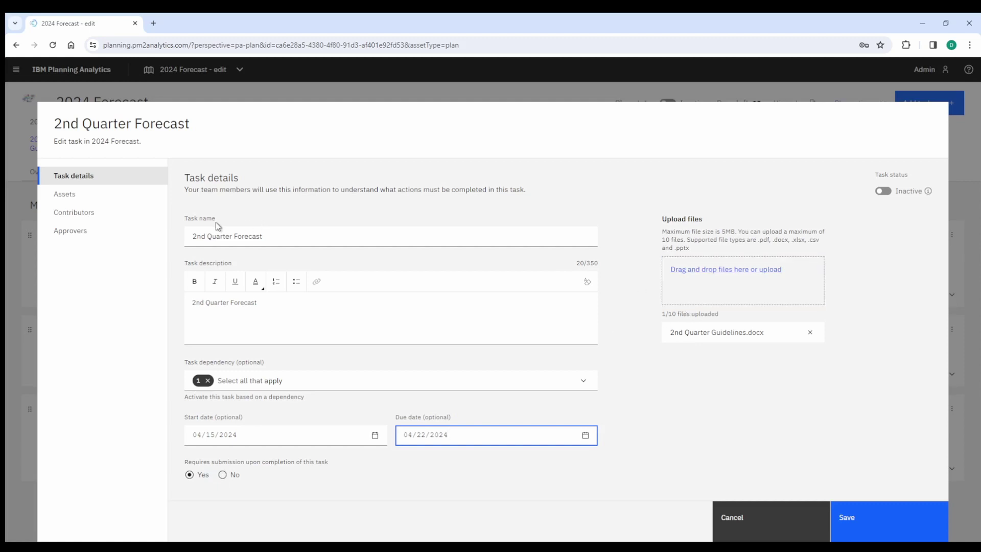
Review the 2nd Quarter Forecast task's assets, contributors and approvers, and save the task
{"action": "left_click", "coordinate": [77, 197]}
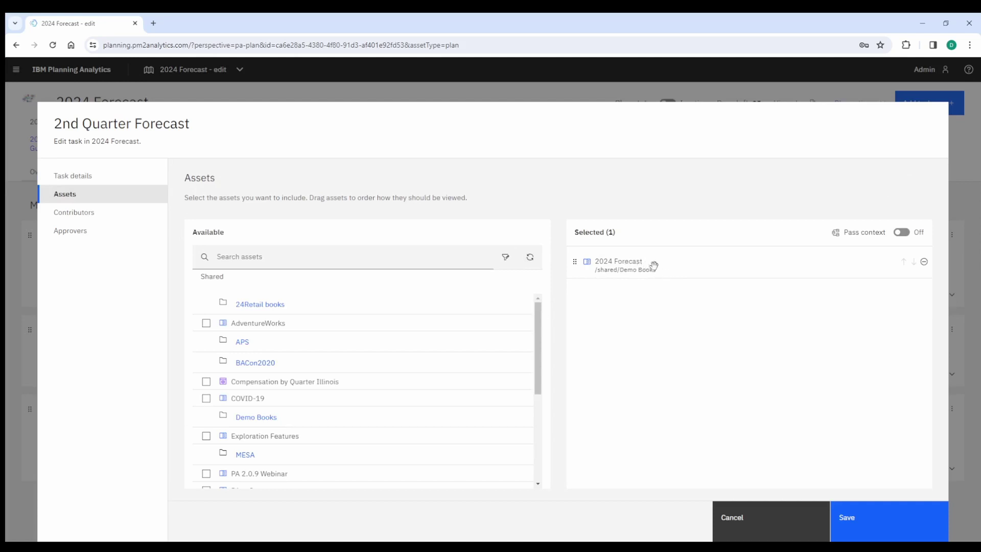
{"action": "left_click", "coordinate": [73, 213]}
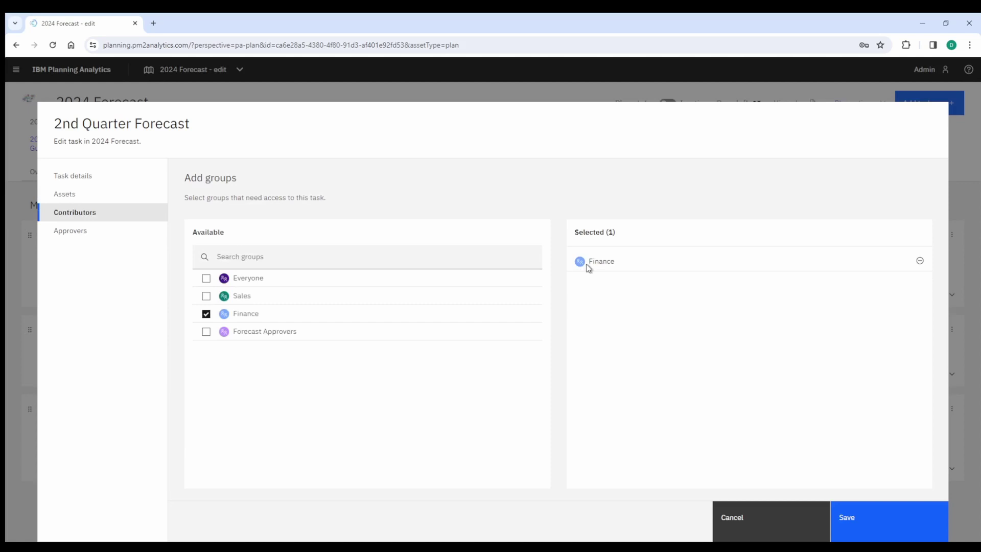
{"action": "left_click", "coordinate": [66, 234]}
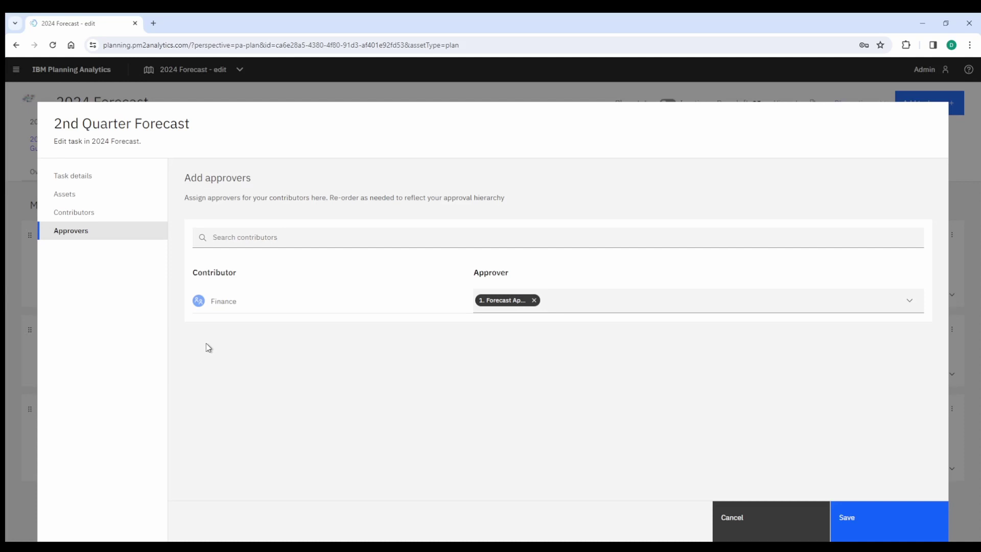
{"action": "left_click", "coordinate": [874, 517]}
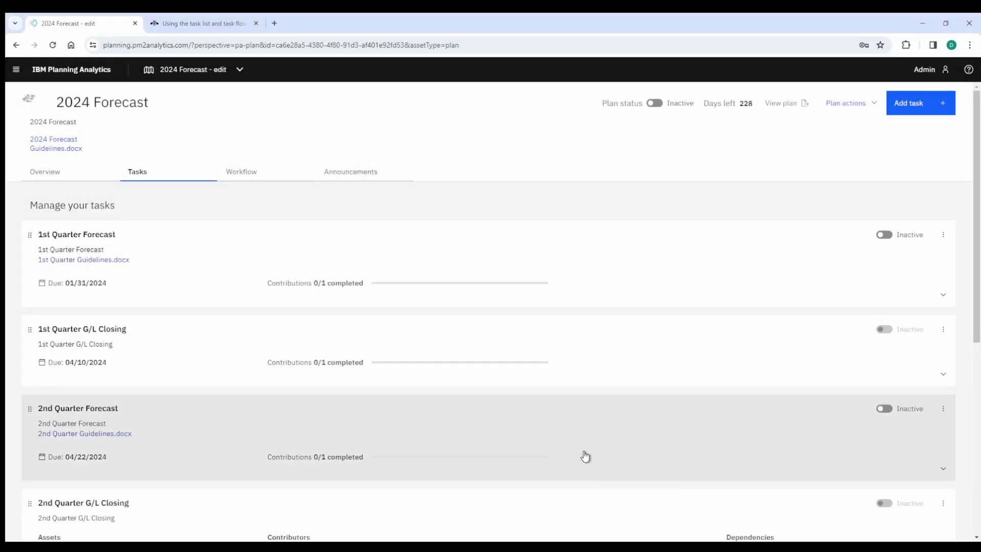
Look through the plan's task list and view its overview timeline for the next 3 months
{"action": "scroll", "coordinate": [584, 458], "scroll_direction": "down", "scroll_amount": 5}
{"action": "scroll", "coordinate": [586, 456], "scroll_direction": "down", "scroll_amount": 2}
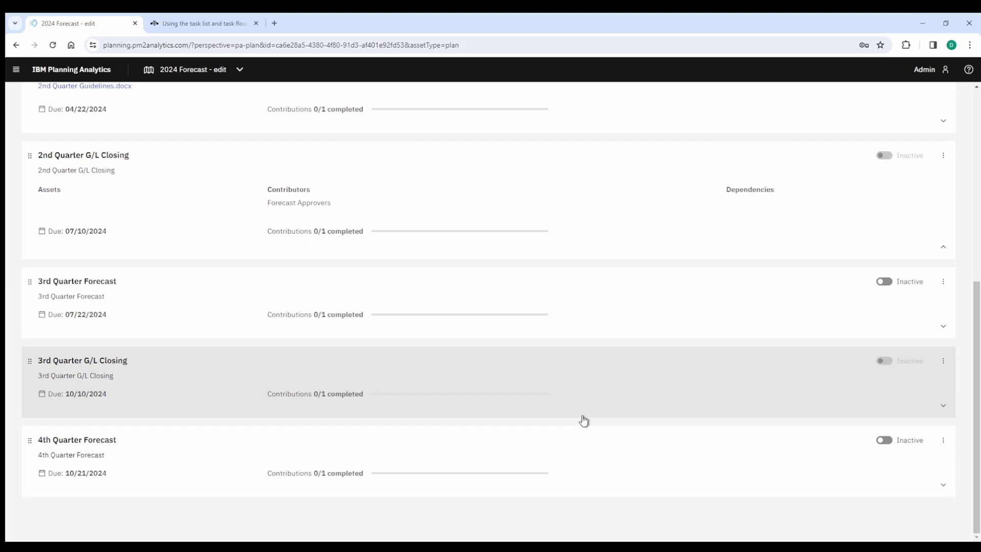
{"action": "scroll", "coordinate": [583, 421], "scroll_direction": "up", "scroll_amount": 7}
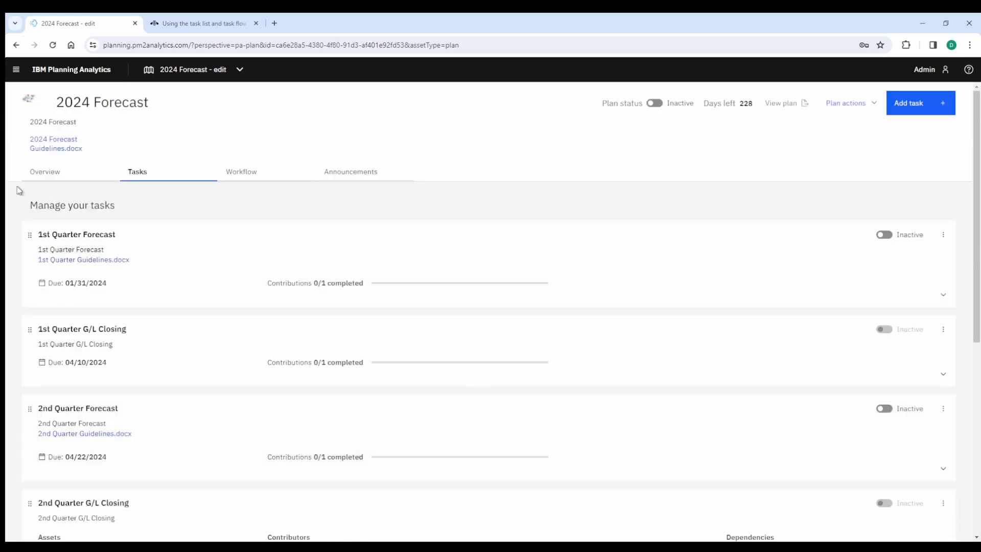
{"action": "left_click", "coordinate": [53, 181]}
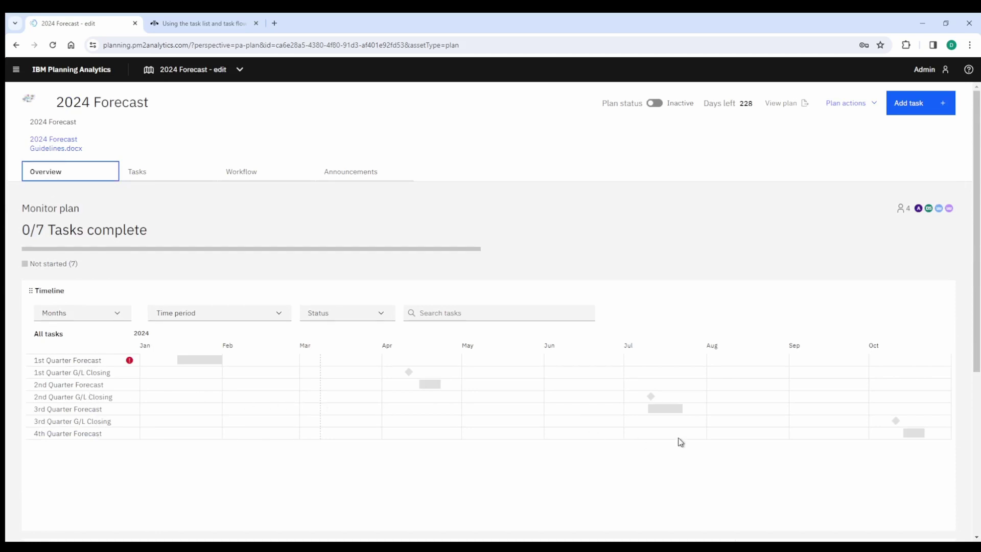
{"action": "left_click", "coordinate": [115, 317]}
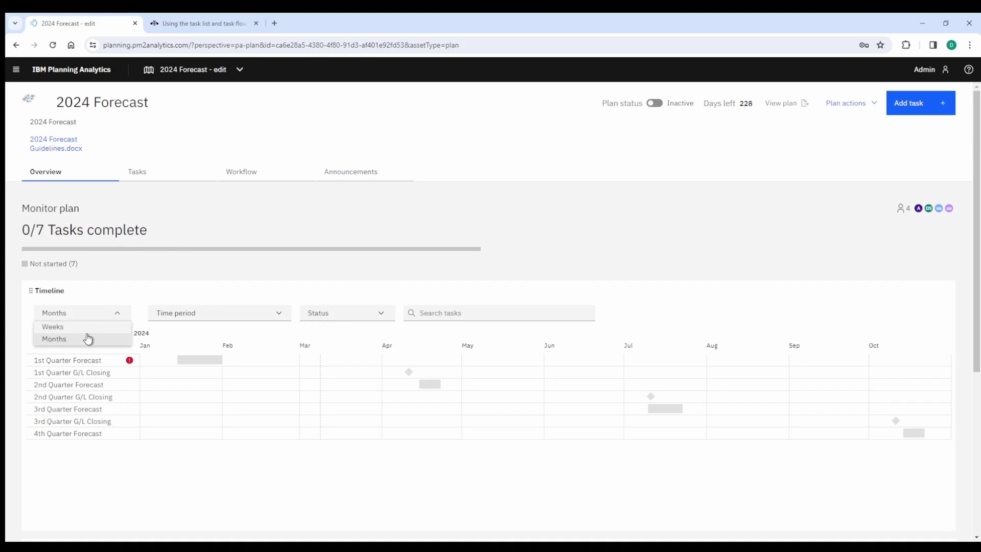
{"action": "left_click", "coordinate": [259, 321]}
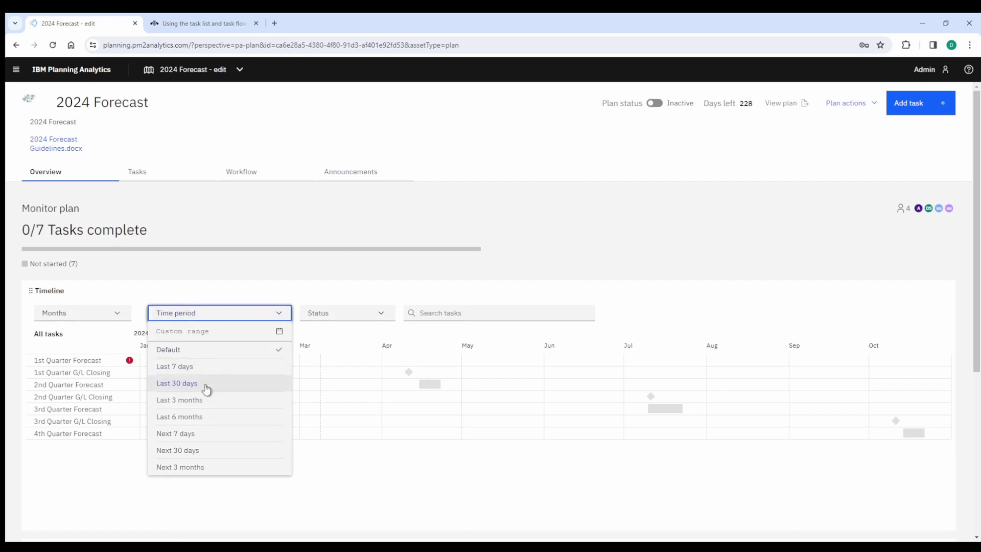
{"action": "left_click", "coordinate": [189, 467]}
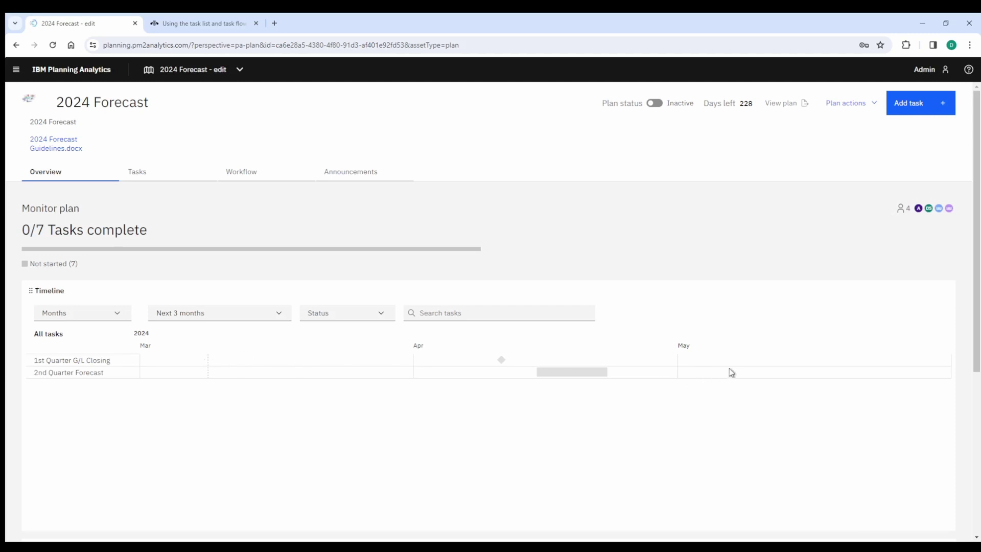
Check the timeline's status filter options, search its tasks for 1 and 2, clear the search, and reset the time period to Default
{"action": "left_click", "coordinate": [380, 313]}
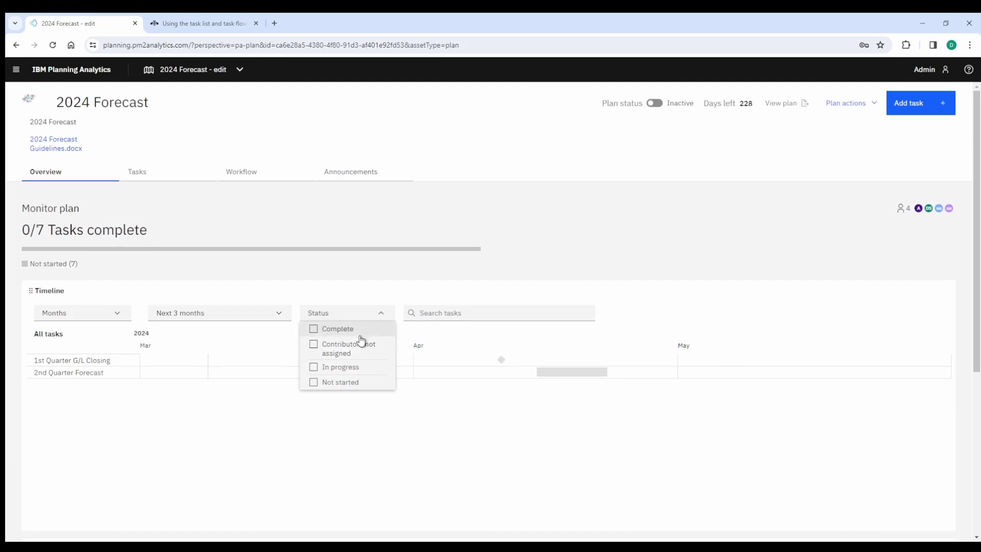
{"action": "left_click", "coordinate": [455, 313]}
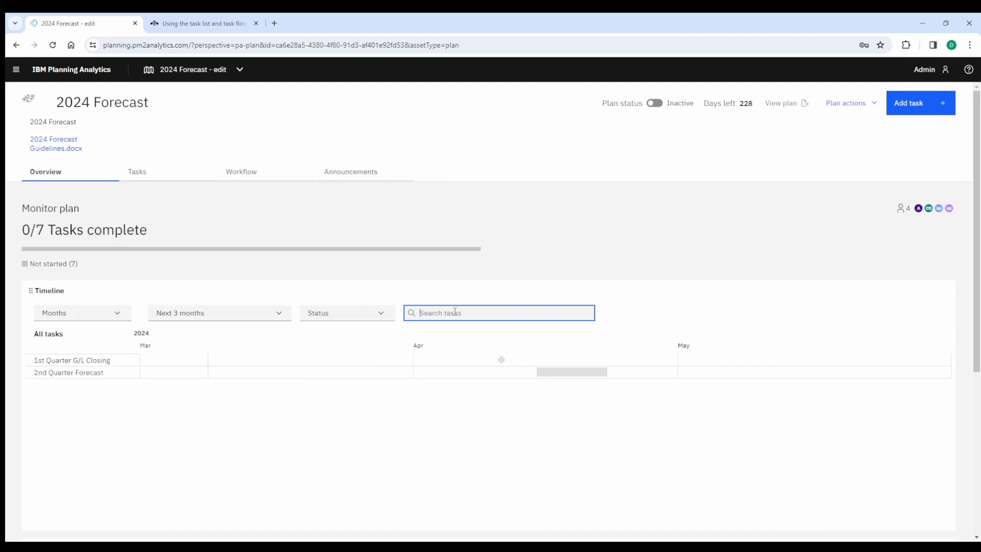
{"action": "type", "text": "1"}
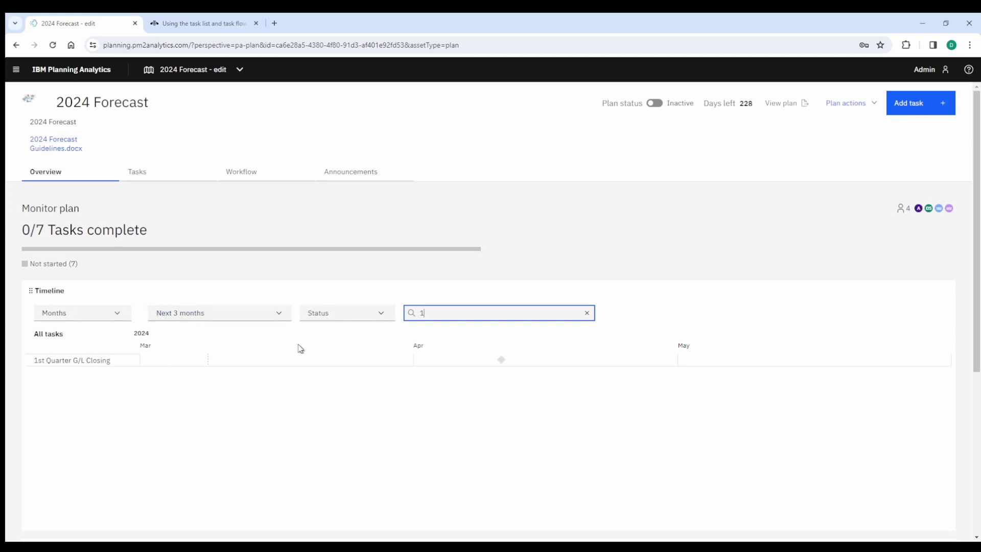
{"action": "left_click_drag", "start_coordinate": [441, 313], "coordinate": [405, 317]}
{"action": "type", "text": "2"}
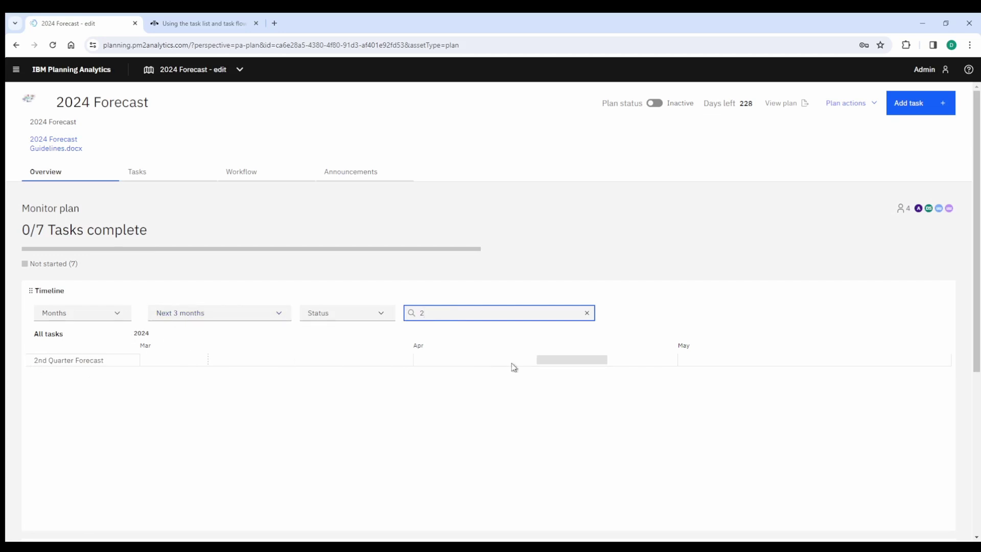
{"action": "mouse_move", "coordinate": [539, 365]}
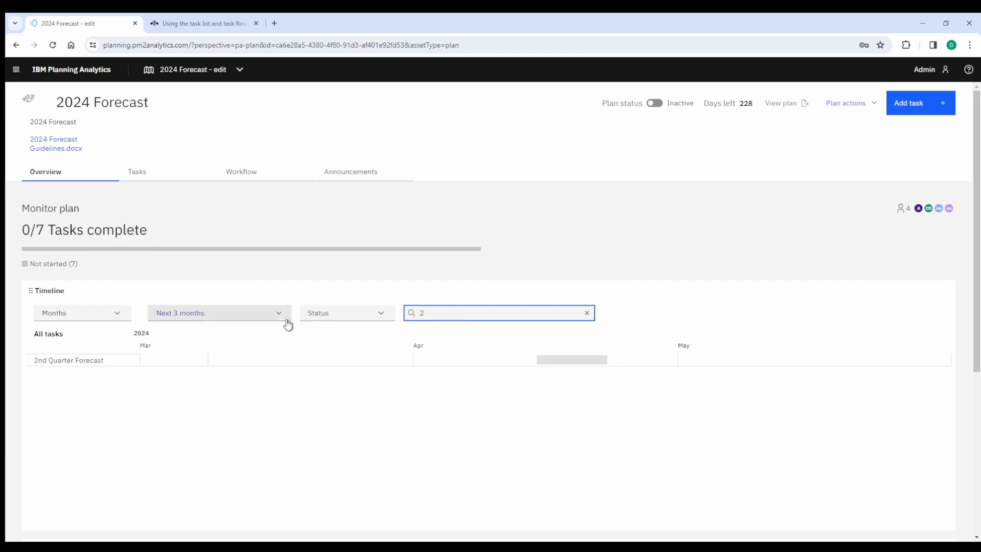
{"action": "left_click", "coordinate": [586, 312]}
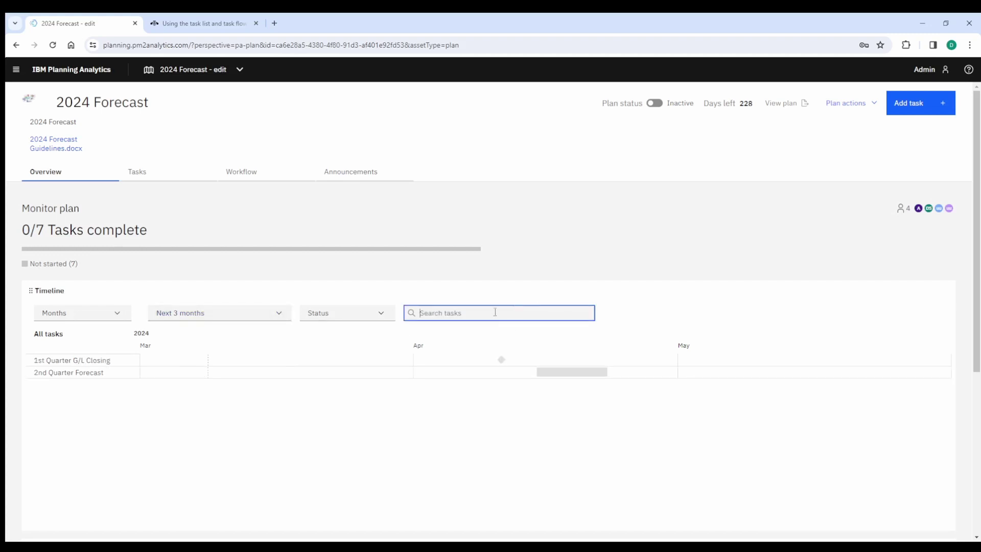
{"action": "left_click", "coordinate": [279, 314]}
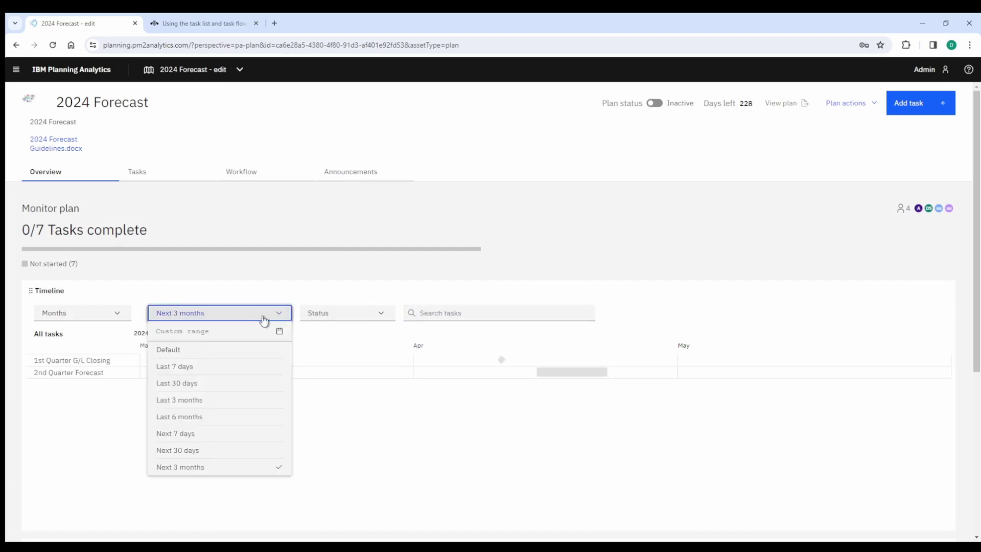
{"action": "left_click", "coordinate": [190, 356]}
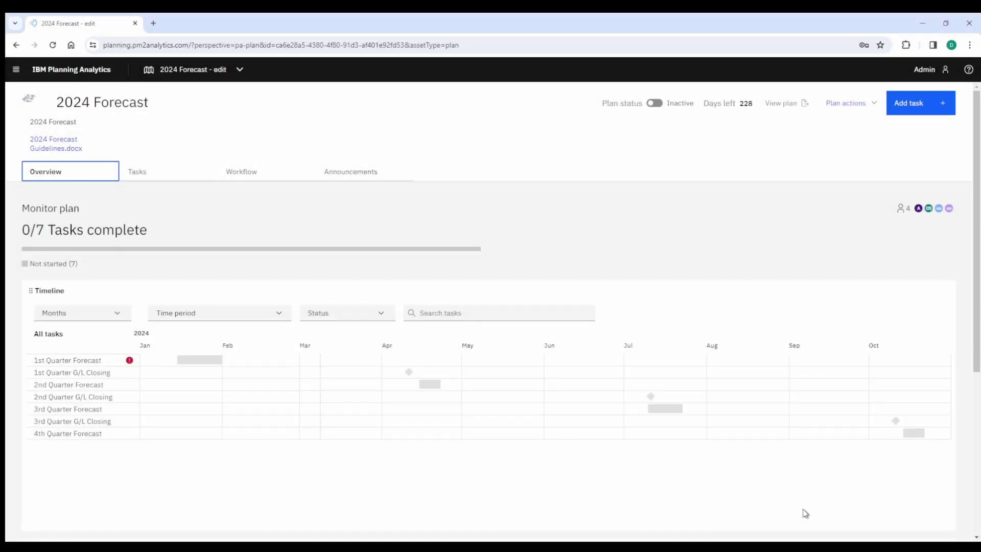
Rearrange the 2nd, 3rd and 4th Quarter Forecast tasks in the plan's workflow into a roughly aligned column beside the G/L Closing tasks
{"action": "left_click", "coordinate": [240, 173]}
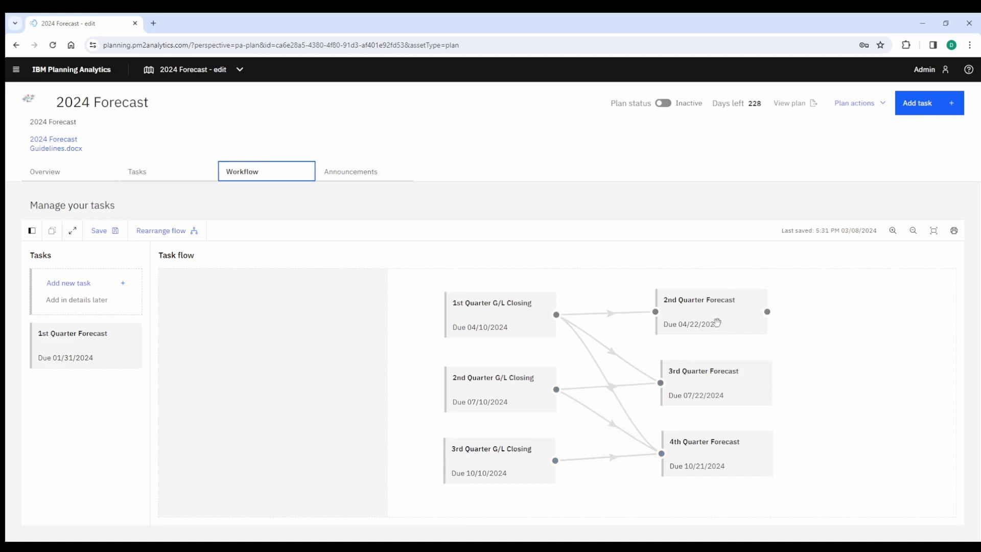
{"action": "mouse_move", "coordinate": [717, 322]}
{"action": "left_mouse_down"}
{"action": "mouse_move", "coordinate": [657, 306]}
{"action": "mouse_move", "coordinate": [718, 320]}
{"action": "mouse_move", "coordinate": [725, 310]}
{"action": "mouse_move", "coordinate": [703, 319]}
{"action": "left_mouse_up"}
{"action": "mouse_move", "coordinate": [703, 383]}
{"action": "left_mouse_down"}
{"action": "mouse_move", "coordinate": [685, 381]}
{"action": "mouse_move", "coordinate": [700, 383]}
{"action": "left_mouse_up"}
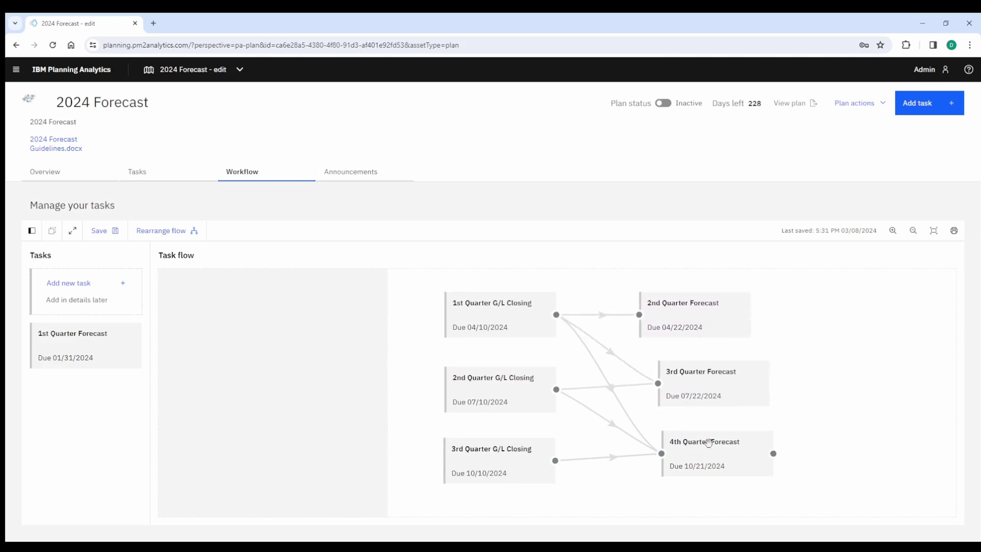
{"action": "left_click_drag", "start_coordinate": [708, 442], "coordinate": [703, 465]}
{"action": "left_click_drag", "start_coordinate": [696, 378], "coordinate": [673, 404]}
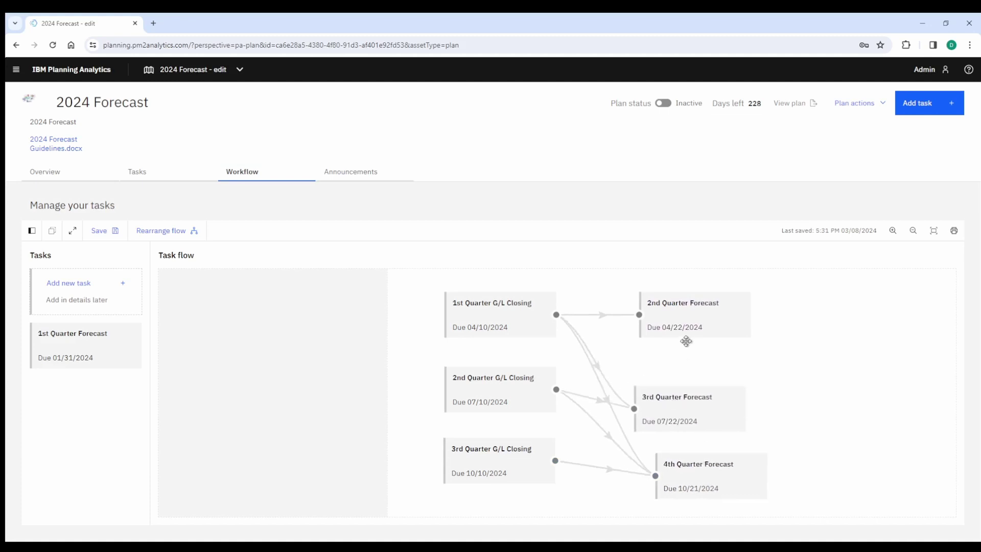
{"action": "left_click_drag", "start_coordinate": [686, 330], "coordinate": [690, 350]}
{"action": "left_click_drag", "start_coordinate": [684, 401], "coordinate": [700, 399]}
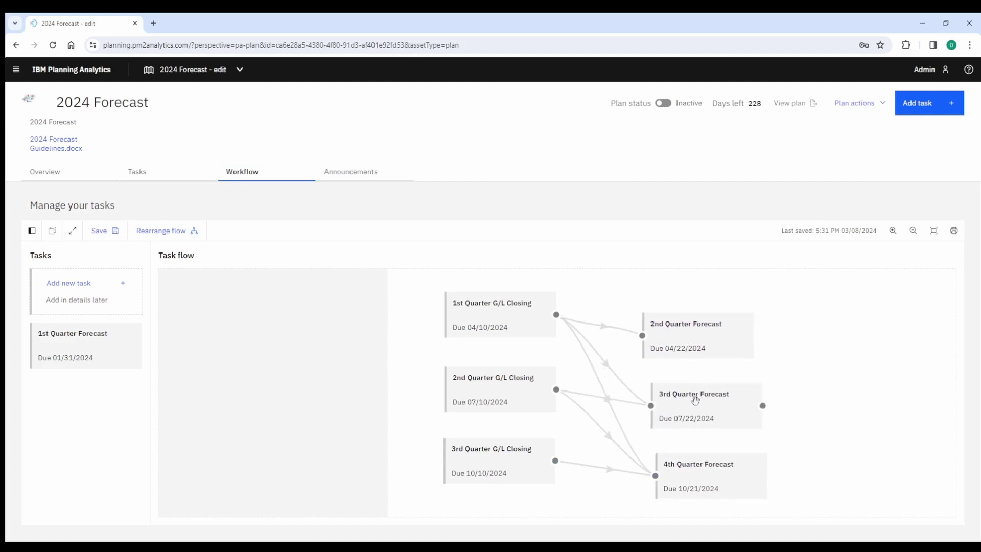
{"action": "left_click_drag", "start_coordinate": [695, 471], "coordinate": [690, 467]}
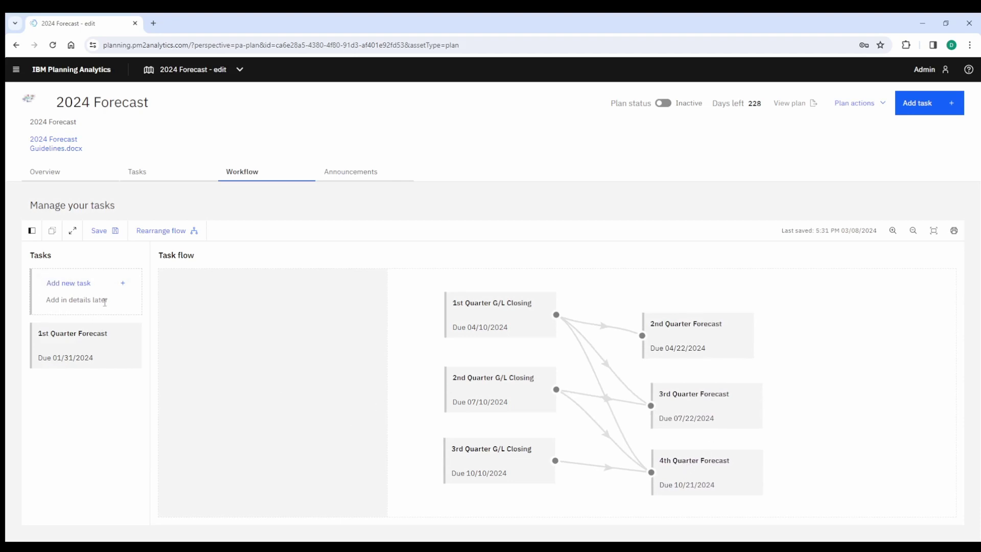
Add a new task named EOY Review to the workflow's task list
{"action": "left_click", "coordinate": [71, 291]}
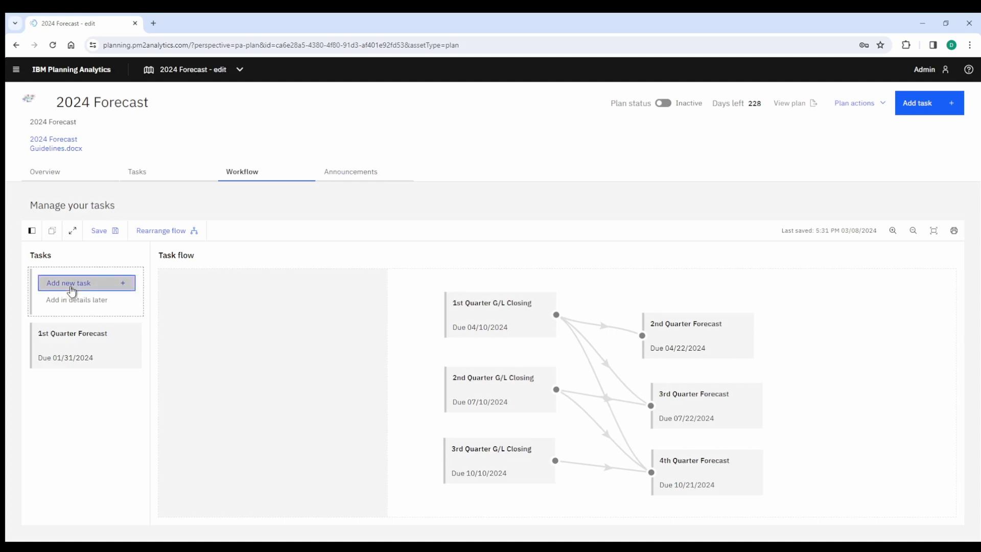
{"action": "left_click_drag", "start_coordinate": [78, 283], "coordinate": [43, 281]}
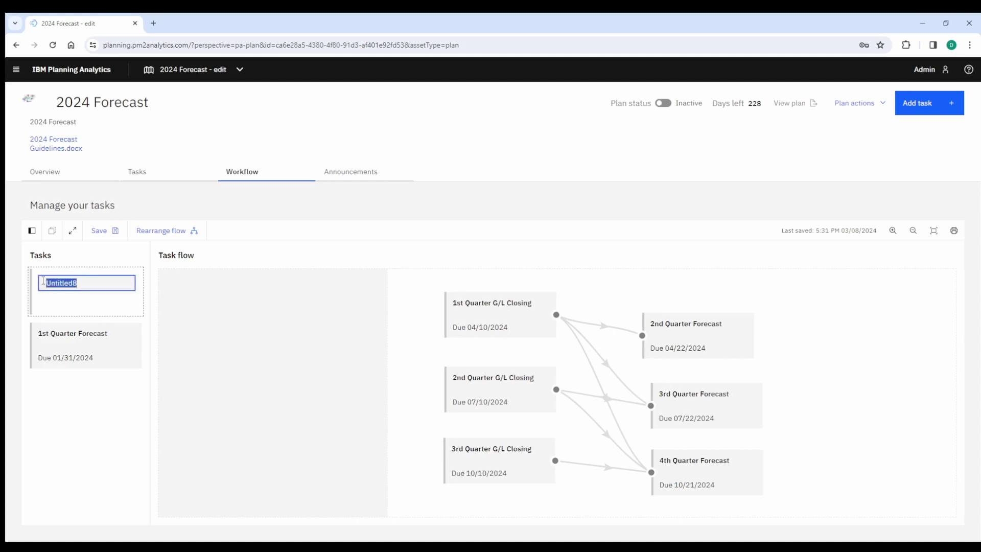
{"action": "type", "text": "EOY Review"}
{"action": "key", "text": "Return"}
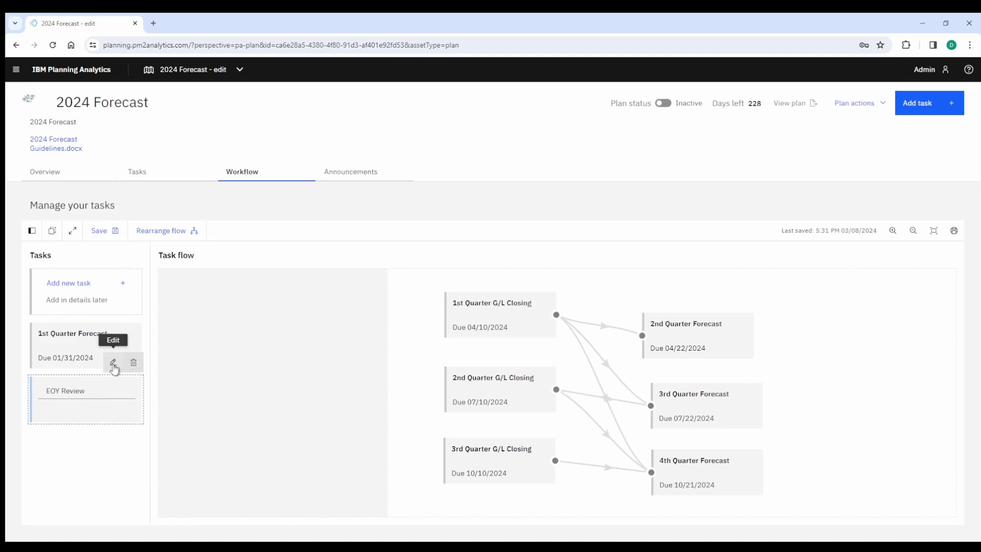
Review the EOY Review task's details form and close it without saving changes
{"action": "left_click", "coordinate": [113, 363]}
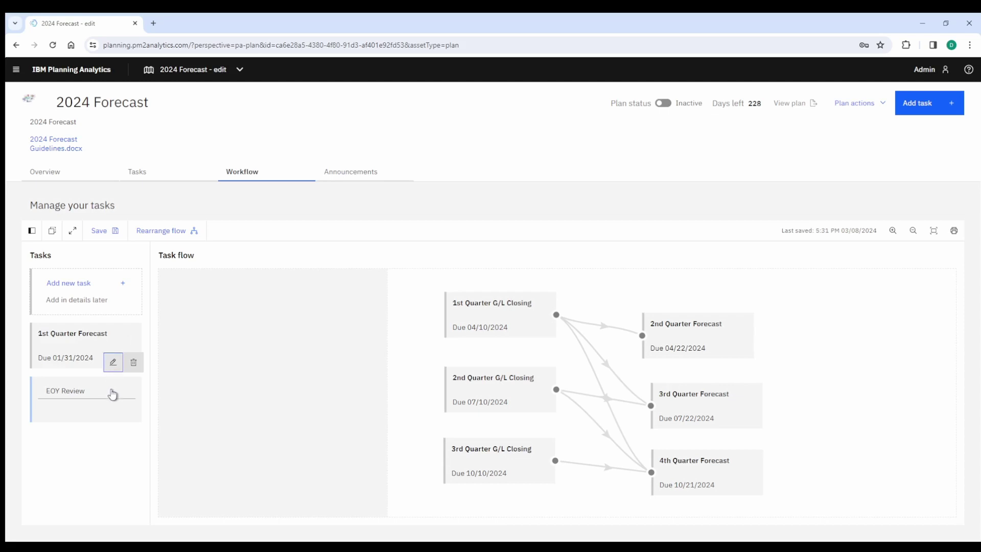
{"action": "left_click", "coordinate": [113, 394]}
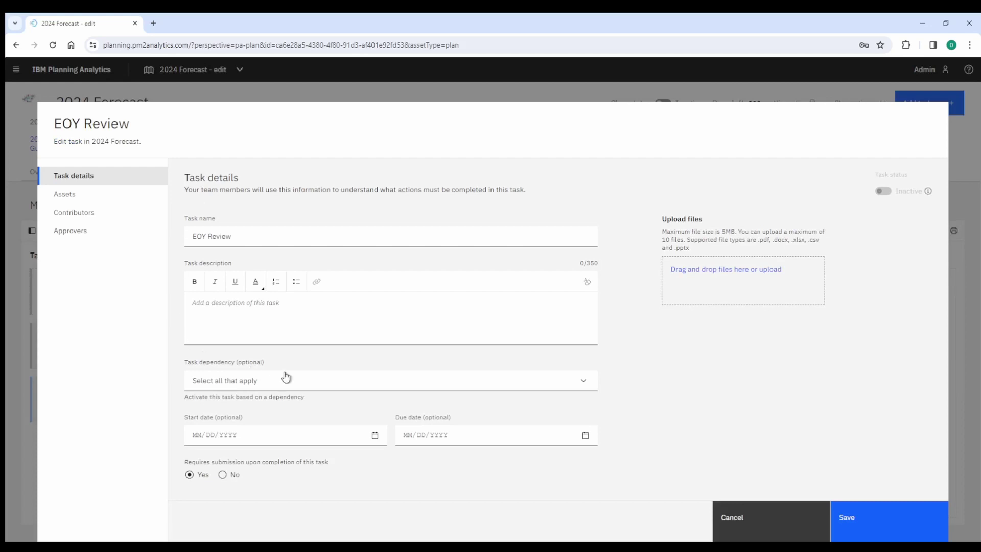
{"action": "left_click", "coordinate": [776, 520]}
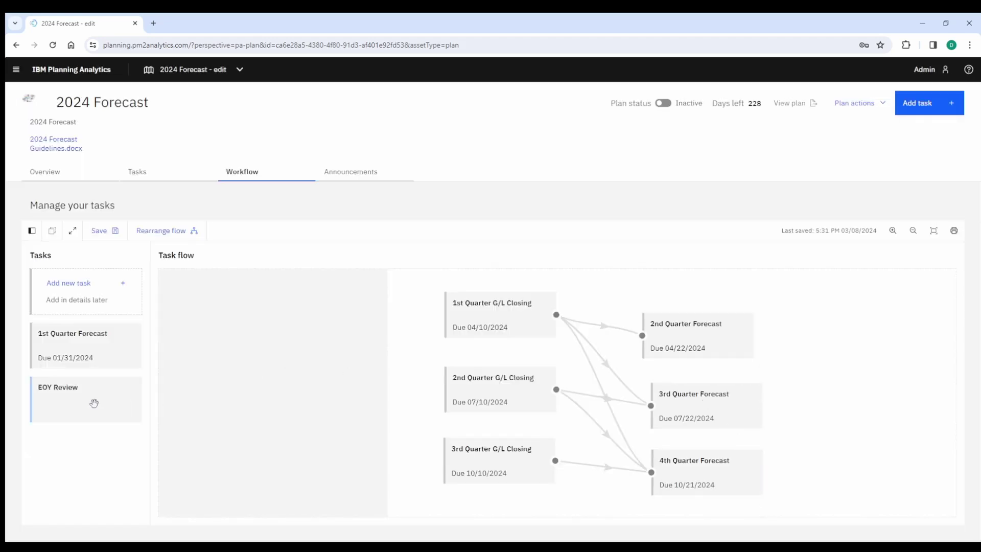
Place the EOY Review task in the task flow and make it dependent on 4th Quarter Forecast
{"action": "left_click_drag", "start_coordinate": [72, 397], "coordinate": [821, 468]}
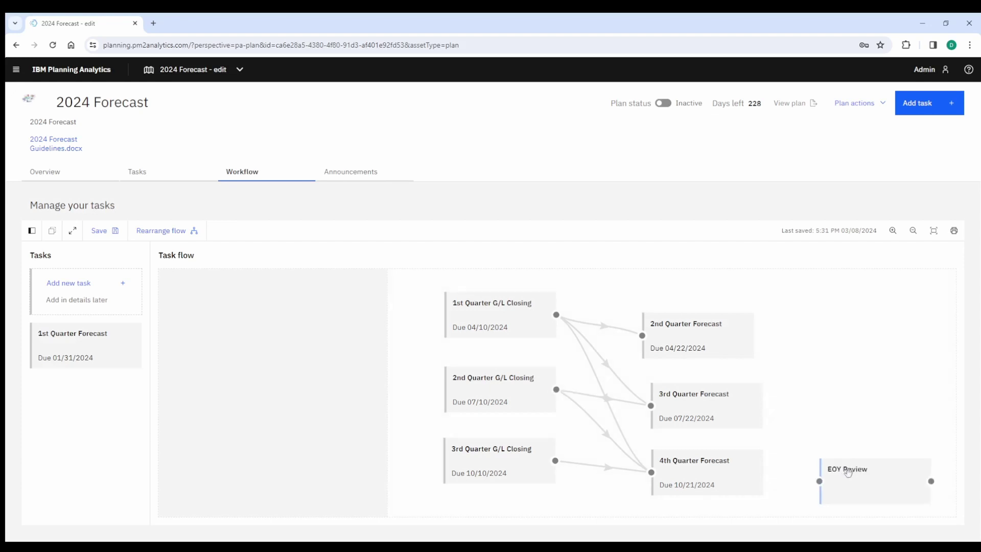
{"action": "left_click_drag", "start_coordinate": [806, 467], "coordinate": [759, 478]}
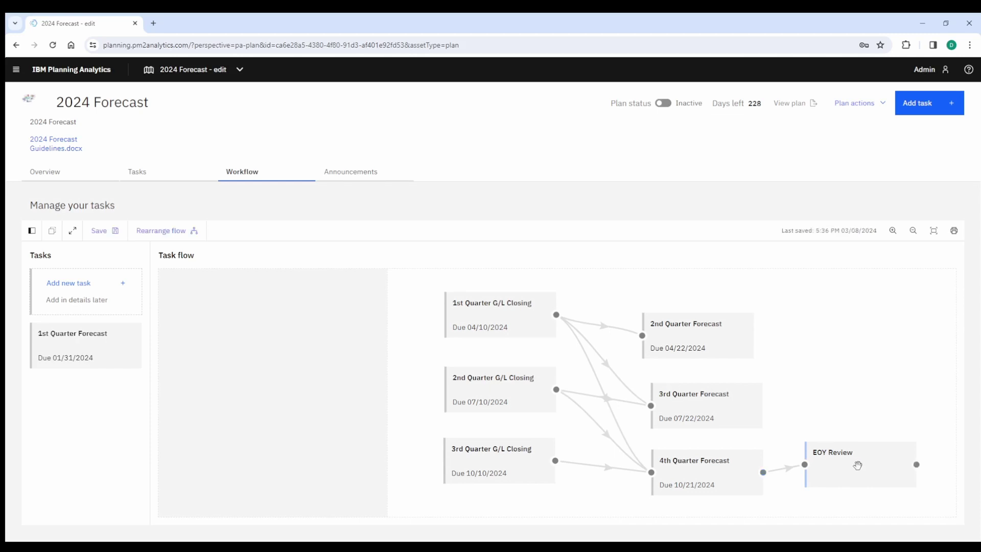
Remove the EOY Review task from the task flow
{"action": "left_click_drag", "start_coordinate": [858, 465], "coordinate": [859, 466]}
{"action": "left_click", "coordinate": [872, 472]}
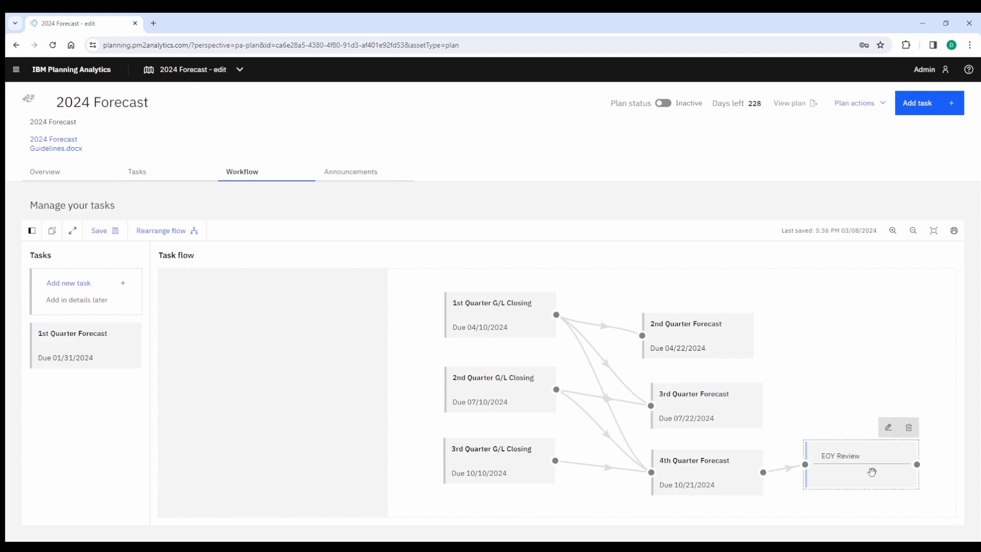
{"action": "left_click", "coordinate": [910, 430]}
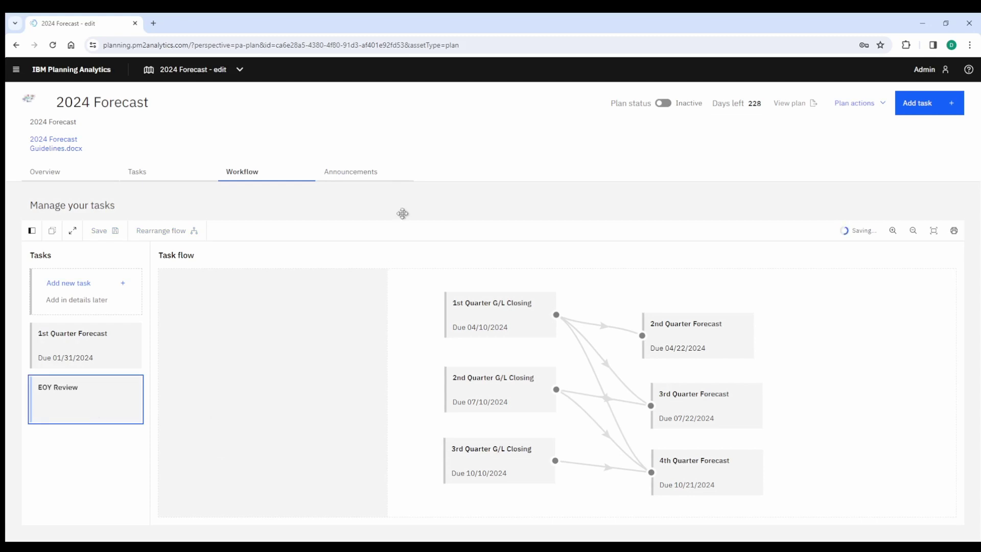
Create a plan announcement reading "2nd Quarter Forecast is due April 15th."
{"action": "left_click", "coordinate": [347, 178]}
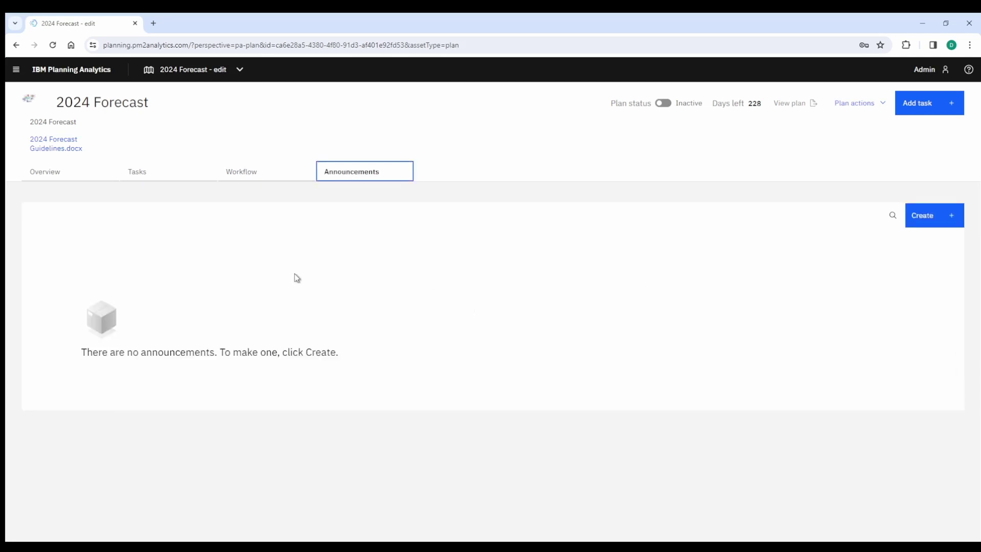
{"action": "left_click", "coordinate": [928, 225]}
{"action": "left_click", "coordinate": [331, 279]}
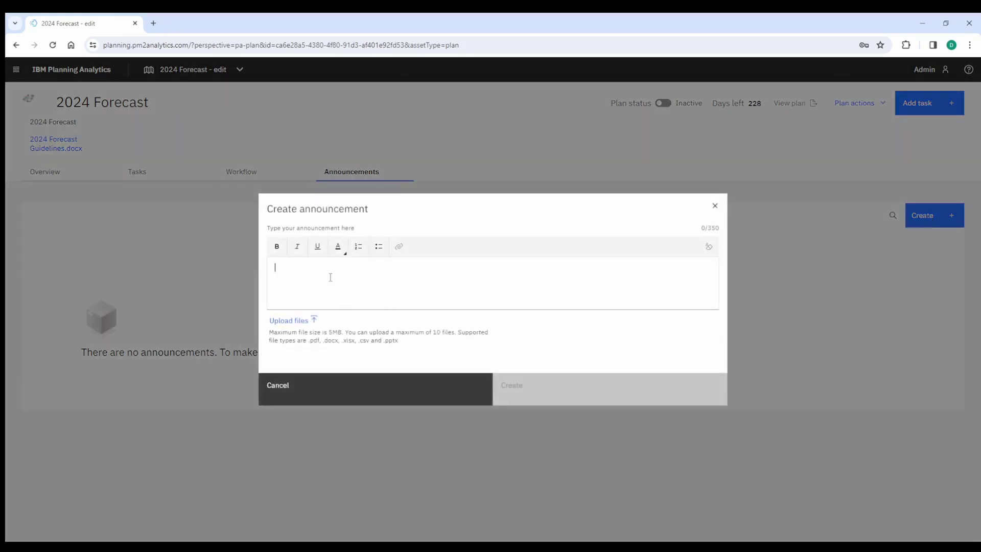
{"action": "type", "text": "2nd Quarter Forecast is due April 15th."}
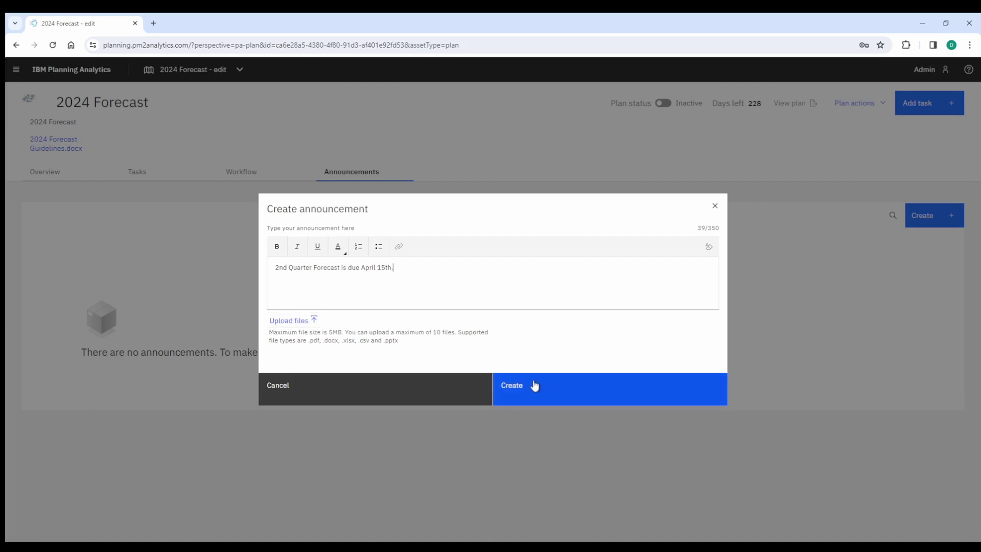
{"action": "left_click", "coordinate": [554, 397]}
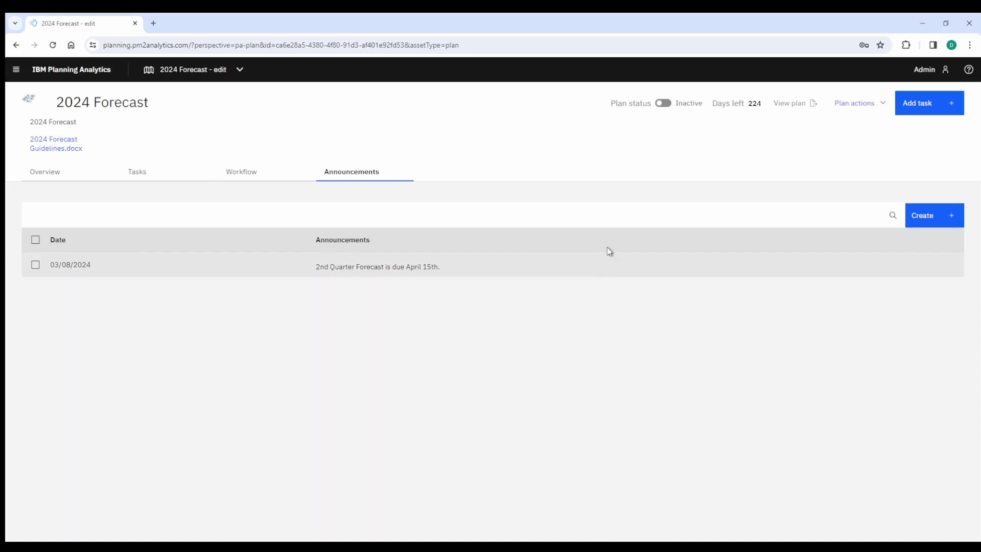
Activate the 2024 Forecast plan and its 1st Quarter G/L Closing and 2nd Quarter Forecast tasks
{"action": "left_click", "coordinate": [662, 104]}
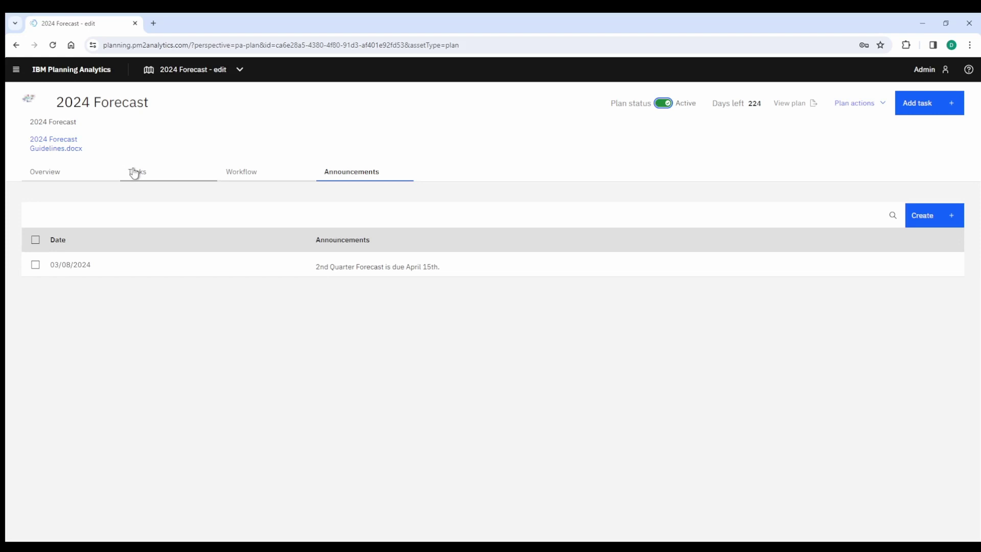
{"action": "left_click", "coordinate": [134, 174]}
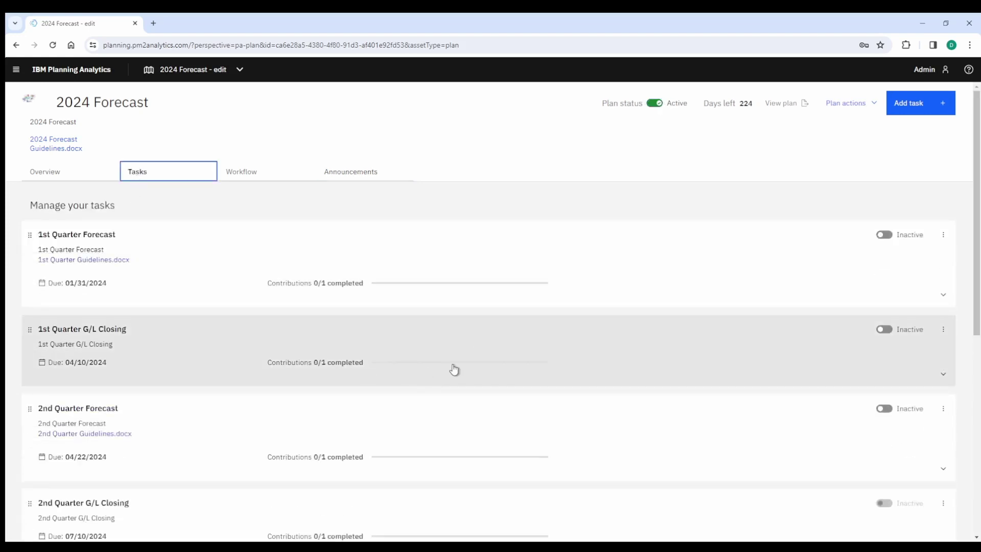
{"action": "left_click", "coordinate": [881, 329]}
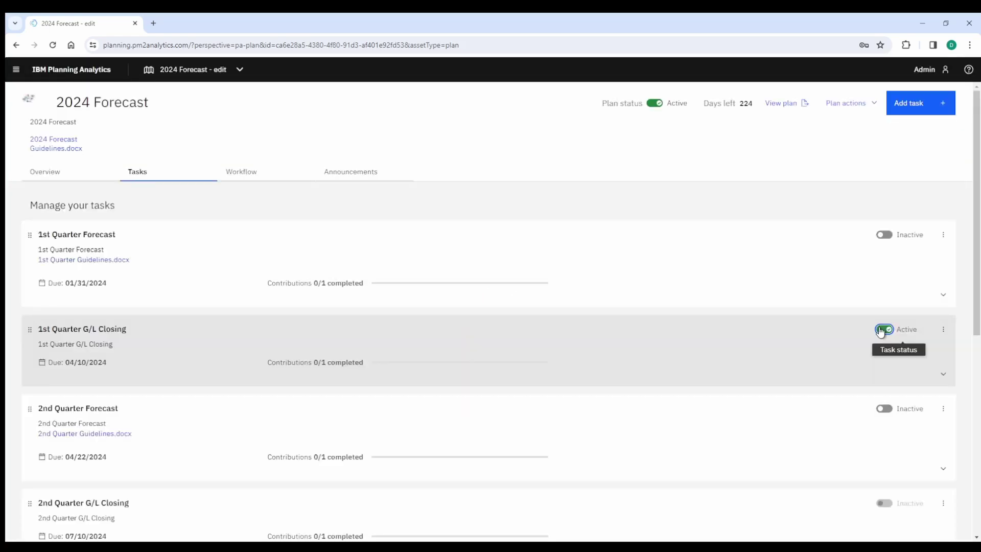
{"action": "left_click", "coordinate": [882, 412]}
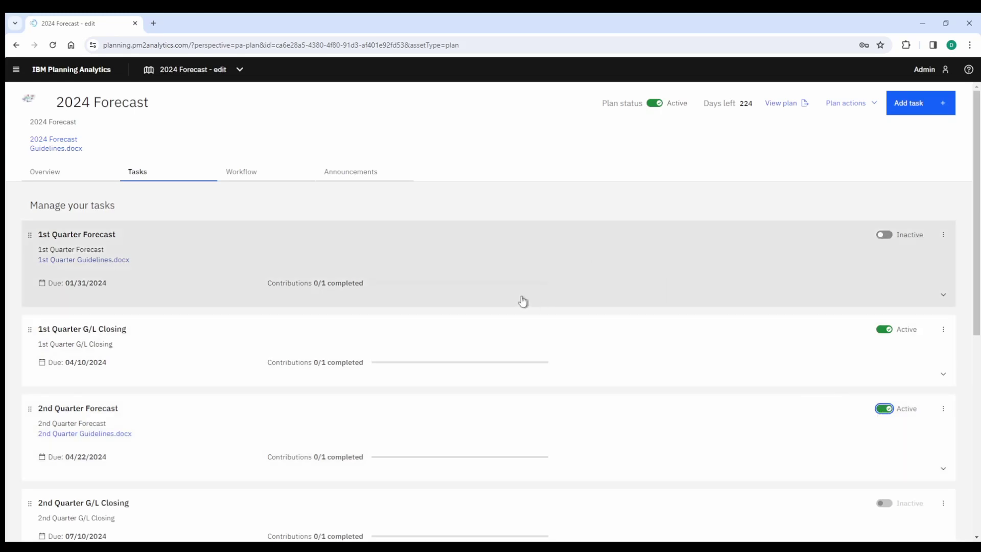
Close the 2024 Forecast plan editor and open the plan itself from Applications and Plans, viewing all its announcements
{"action": "left_click", "coordinate": [240, 71]}
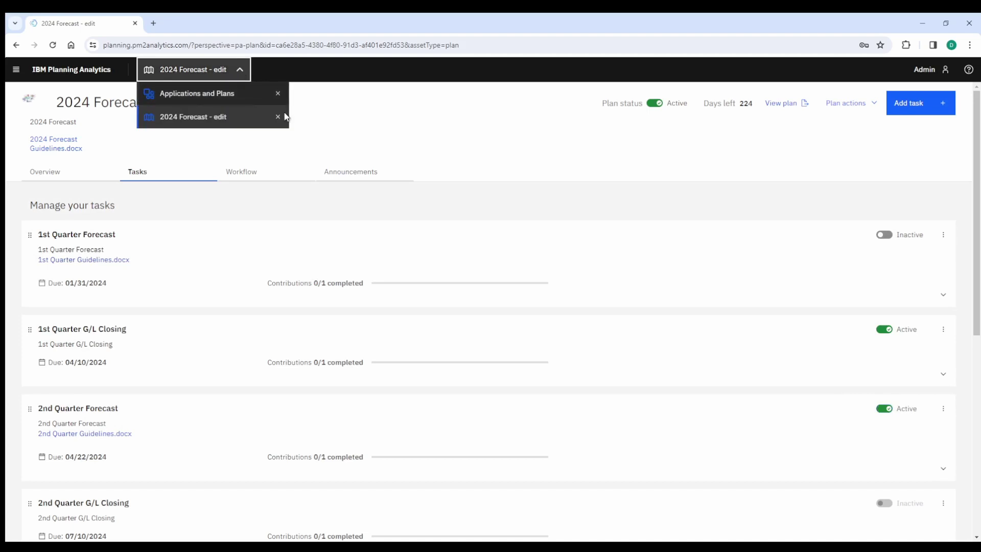
{"action": "left_click", "coordinate": [276, 117]}
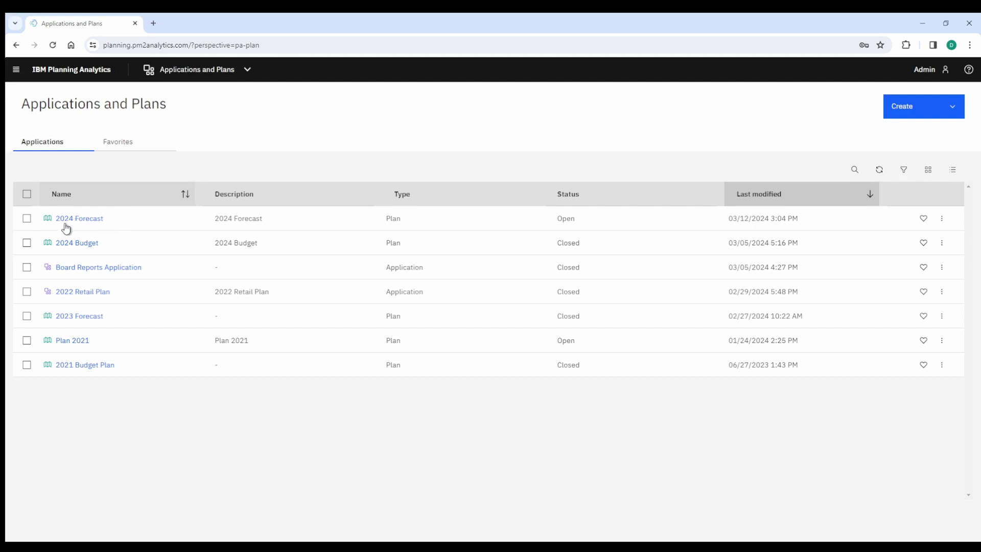
{"action": "left_click", "coordinate": [26, 219]}
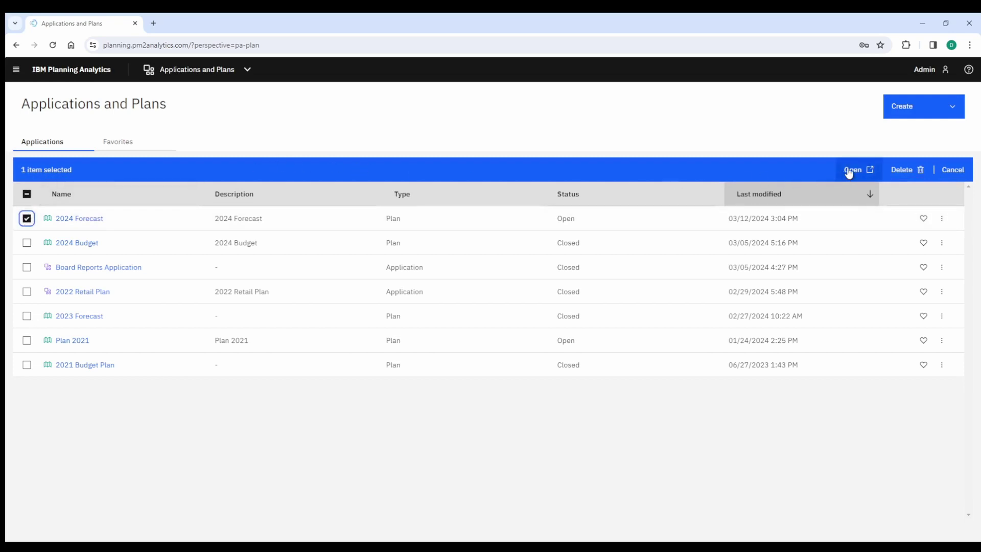
{"action": "left_click", "coordinate": [942, 225]}
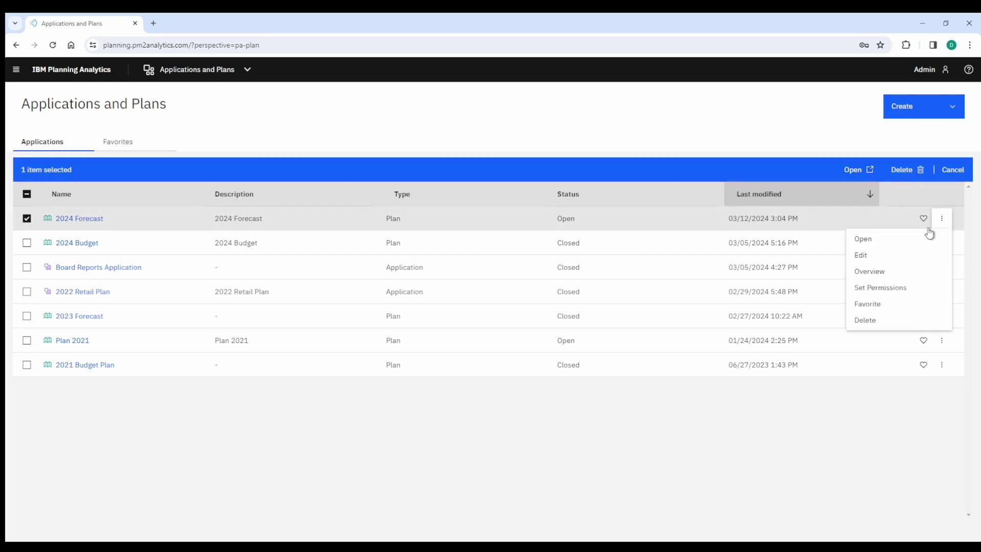
{"action": "left_click", "coordinate": [868, 240]}
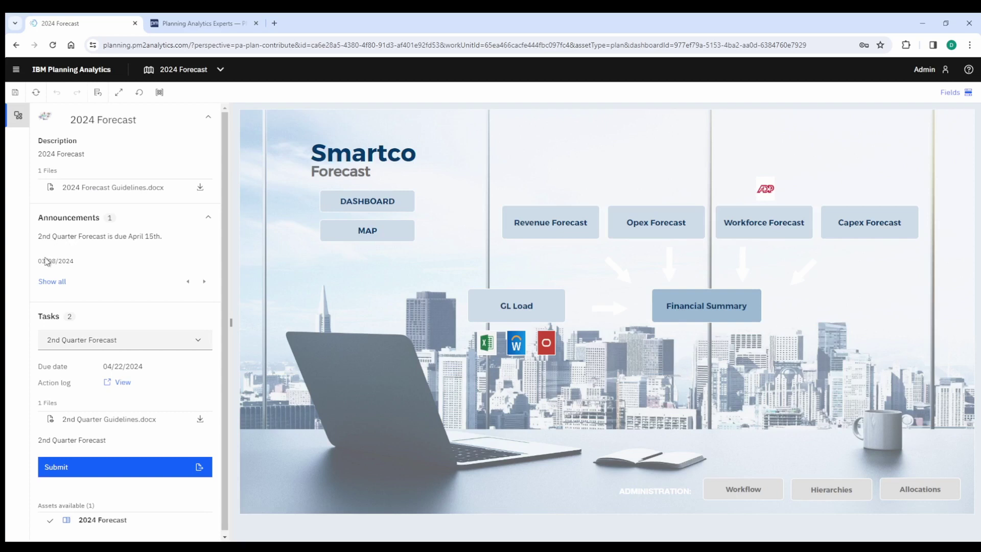
{"action": "left_click", "coordinate": [53, 282]}
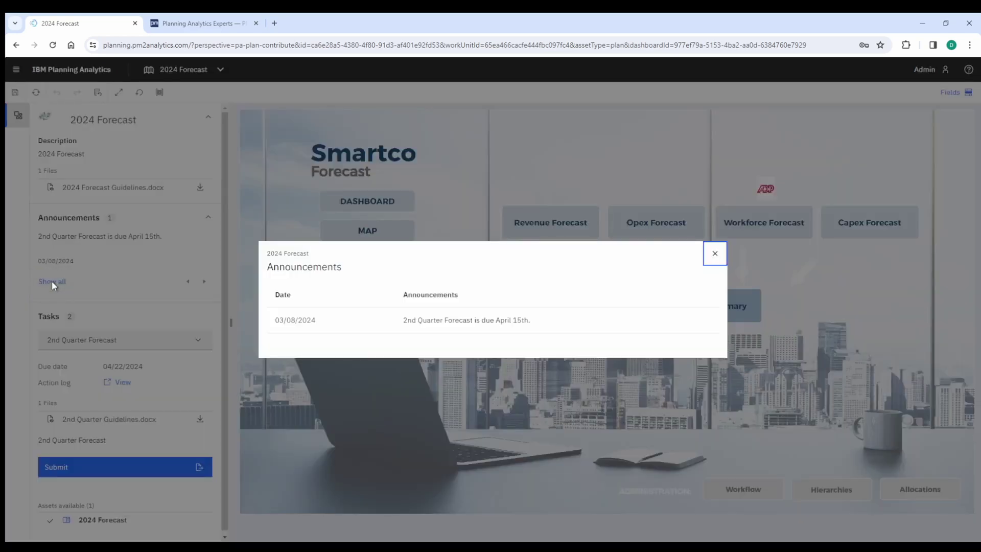
{"action": "left_click", "coordinate": [716, 254]}
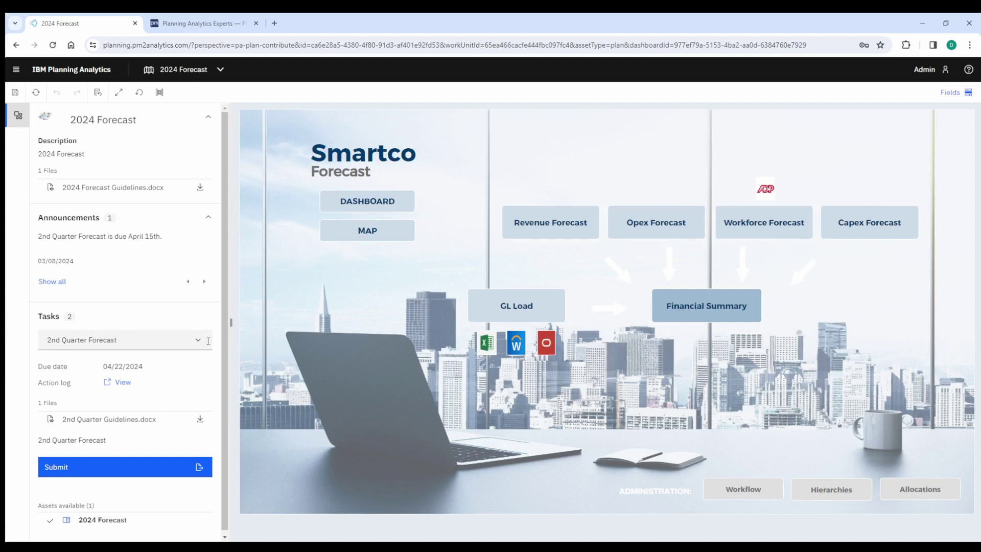
Switch to the 1st Quarter G/L Closing task and examine its completion options, including the group choice, without completing it
{"action": "left_click", "coordinate": [201, 341]}
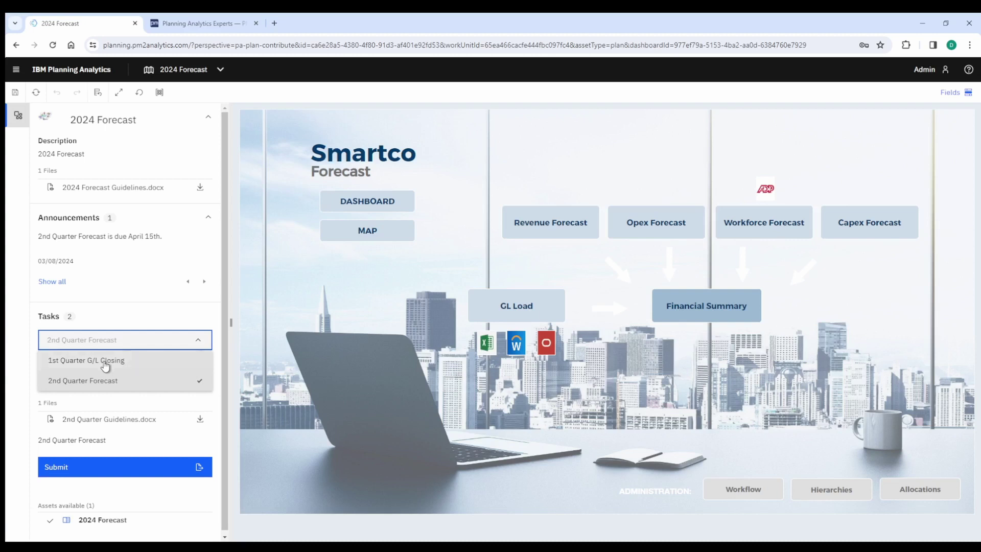
{"action": "left_click", "coordinate": [105, 363]}
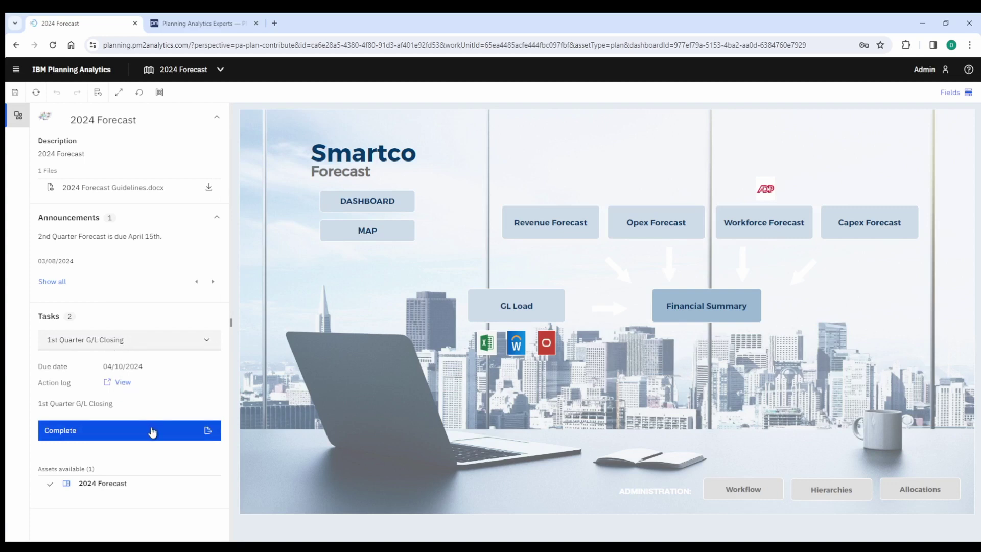
{"action": "left_click", "coordinate": [152, 432]}
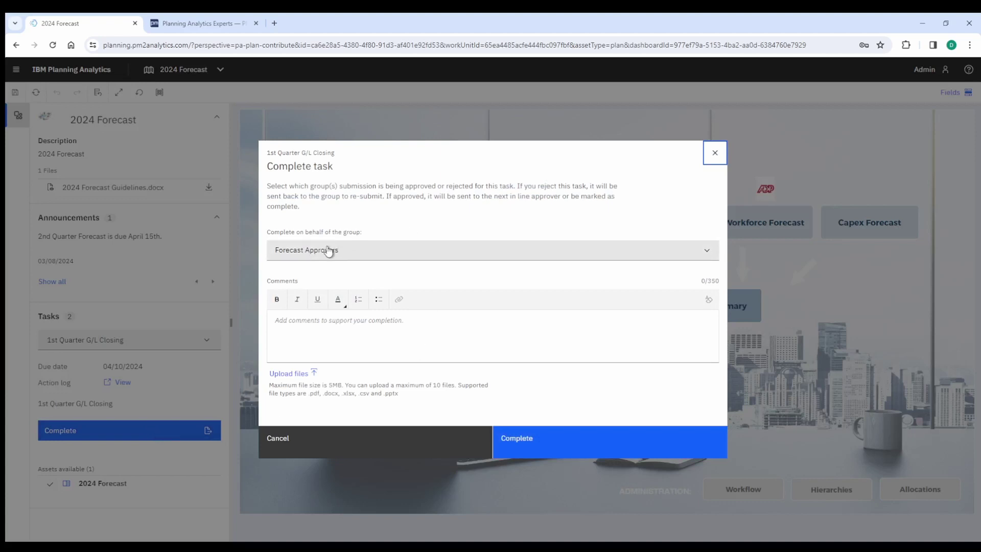
{"action": "left_click", "coordinate": [707, 256]}
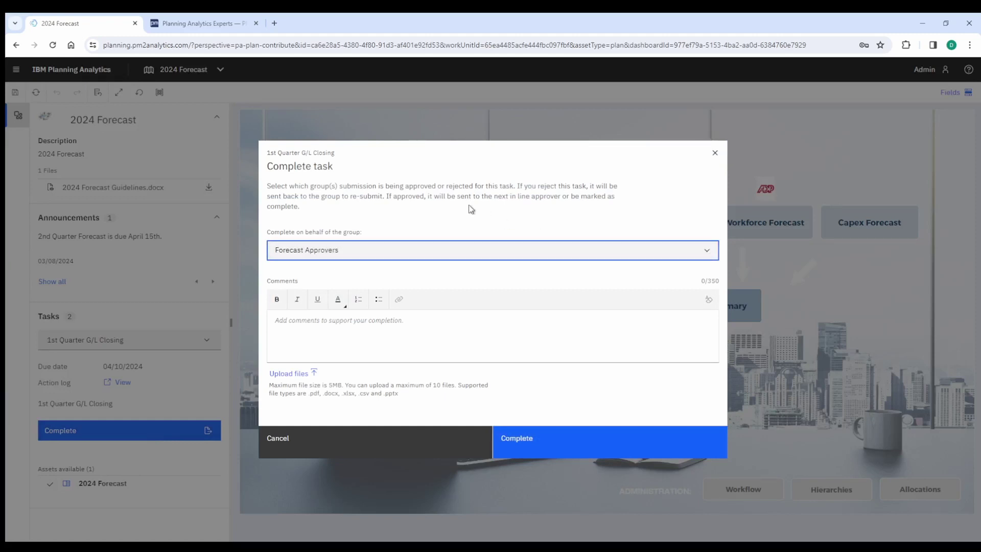
{"action": "left_click", "coordinate": [411, 225]}
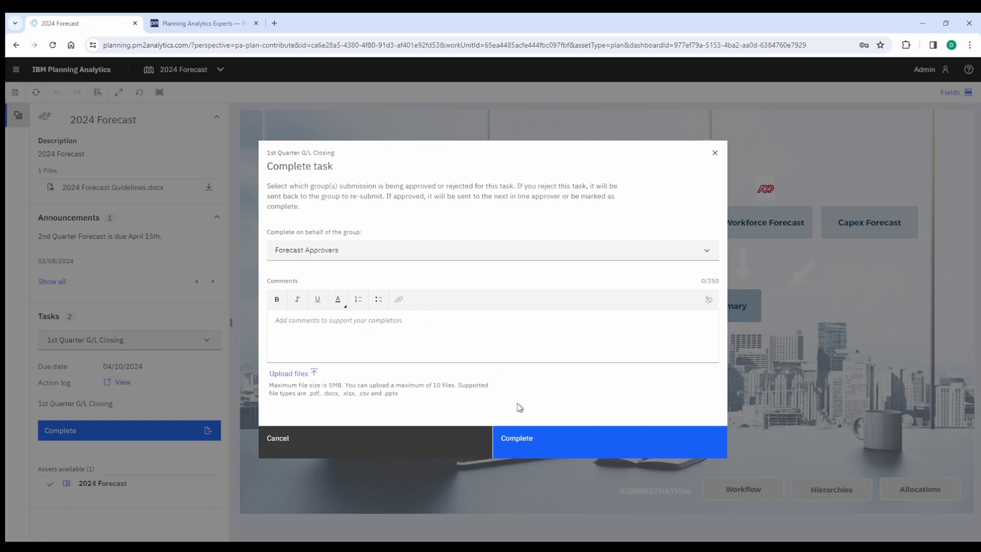
{"action": "left_click", "coordinate": [480, 444]}
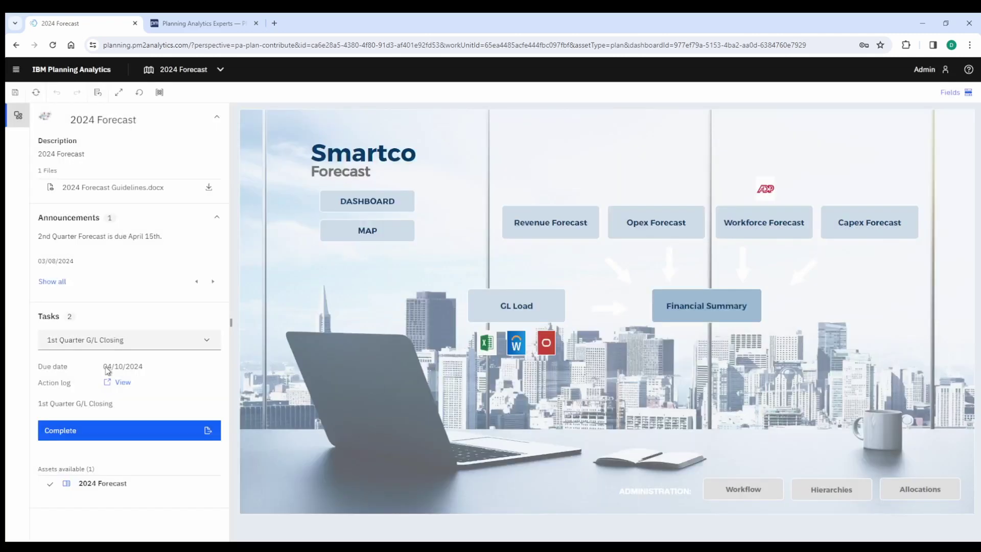
Switch to the 2nd Quarter Forecast task and examine its submission options, including group, comments and file upload, without submitting it
{"action": "left_click", "coordinate": [206, 342]}
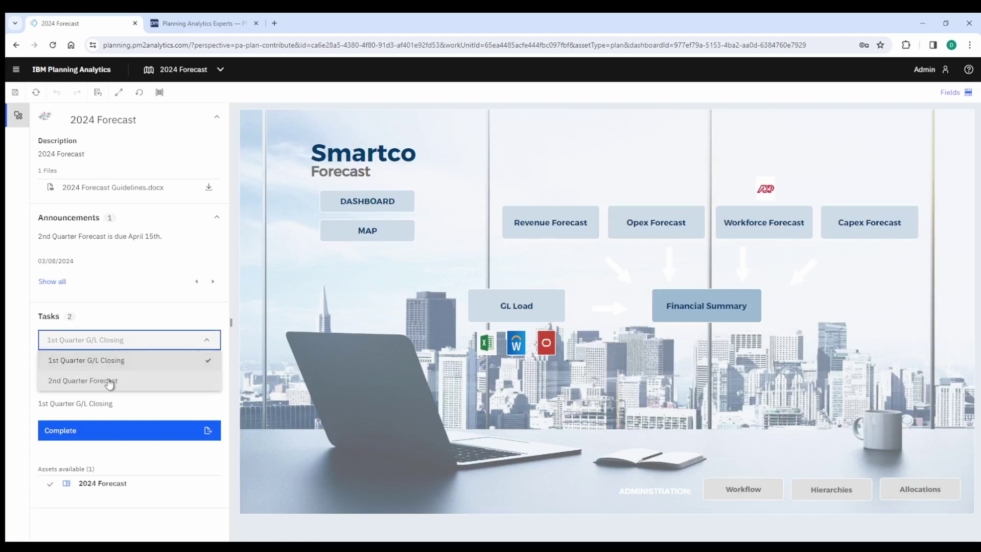
{"action": "left_click", "coordinate": [109, 381]}
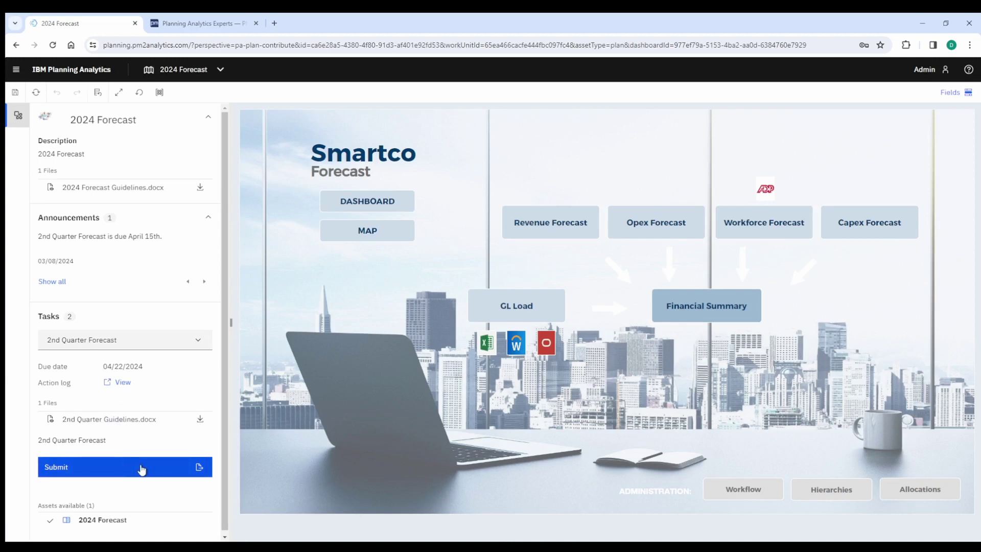
{"action": "left_click", "coordinate": [148, 469]}
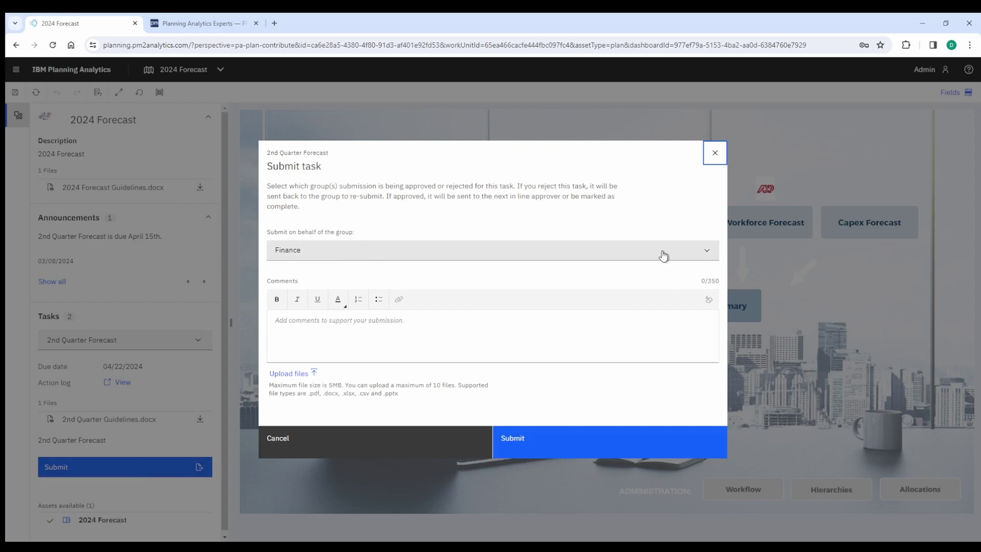
{"action": "left_click", "coordinate": [708, 254]}
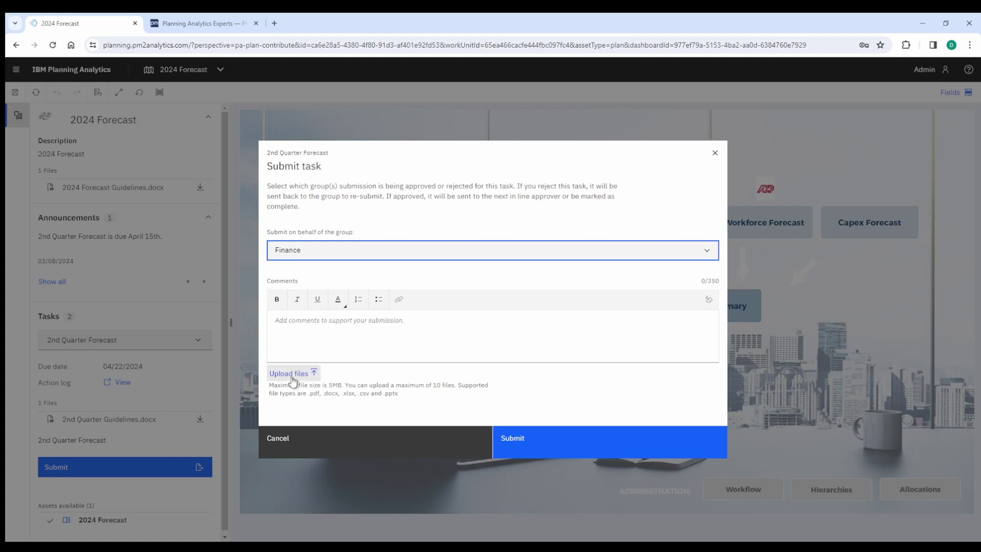
{"action": "left_click", "coordinate": [479, 441]}
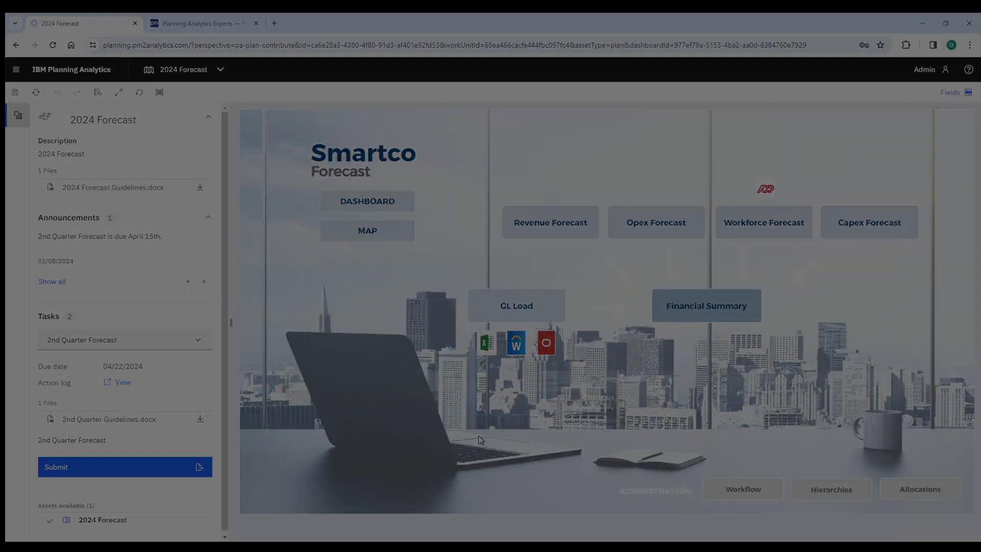